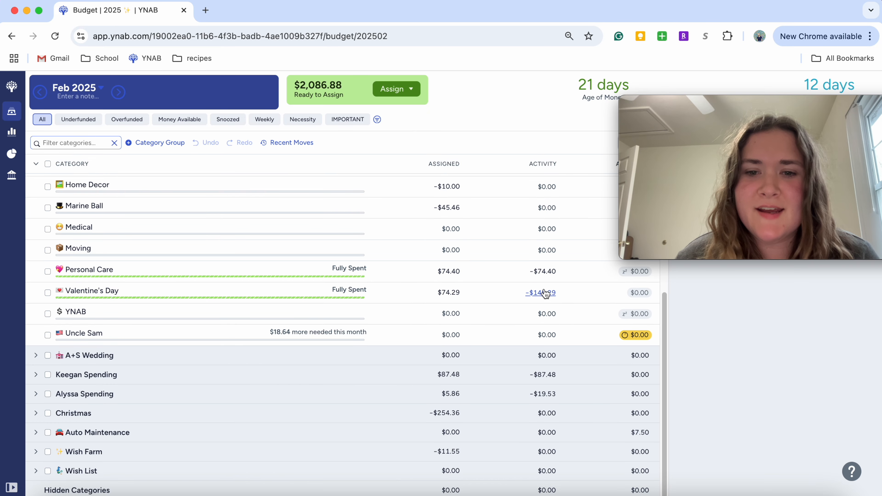
Step: Review the transactions behind the Valentine's Day category's February 2025 activity
left_click(542, 293)
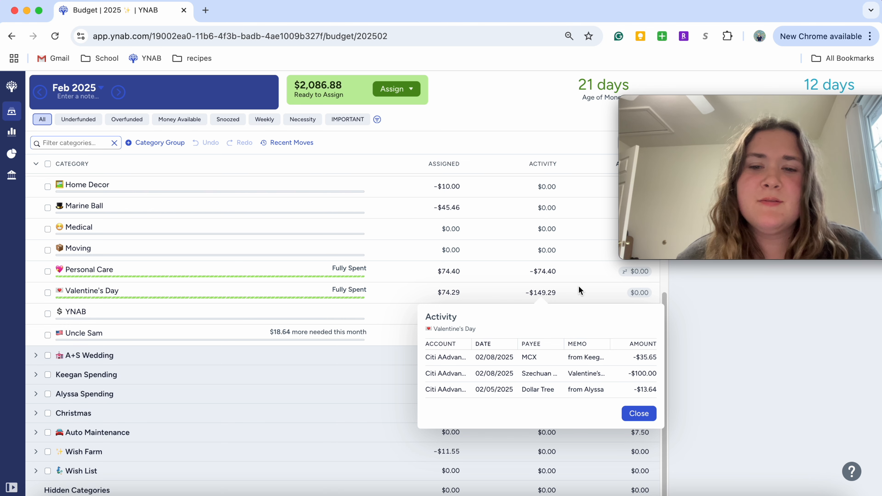
left_click(639, 413)
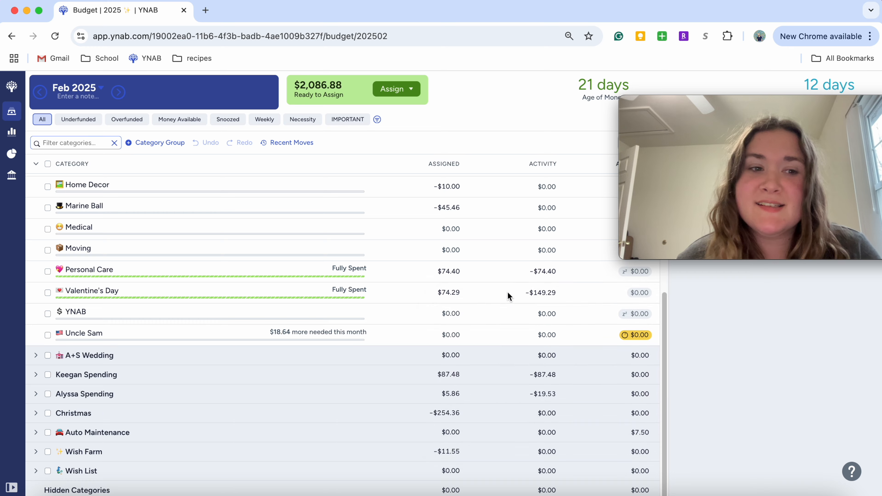
Step: Expand the Non-Monthly and Frequent category groups and review the Entertainment category's activity transactions
scroll(507, 291, "up", 1)
scroll(510, 289, "up", 10)
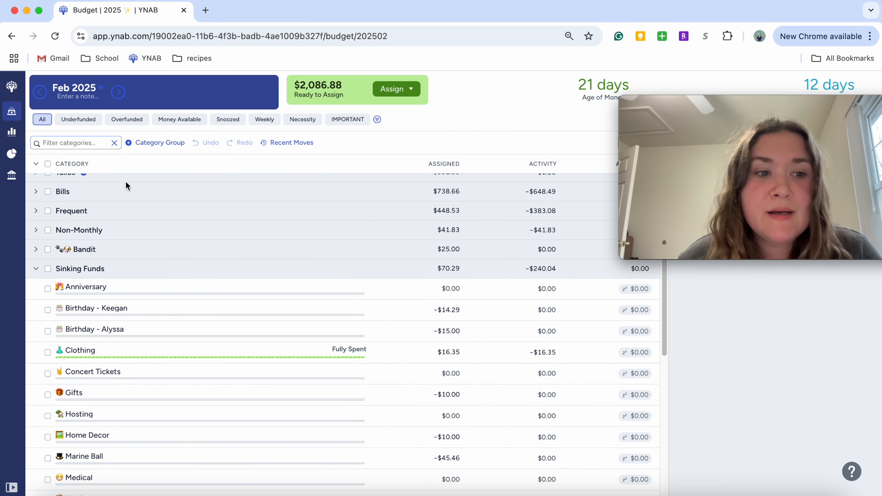
left_click(36, 230)
left_click(36, 211)
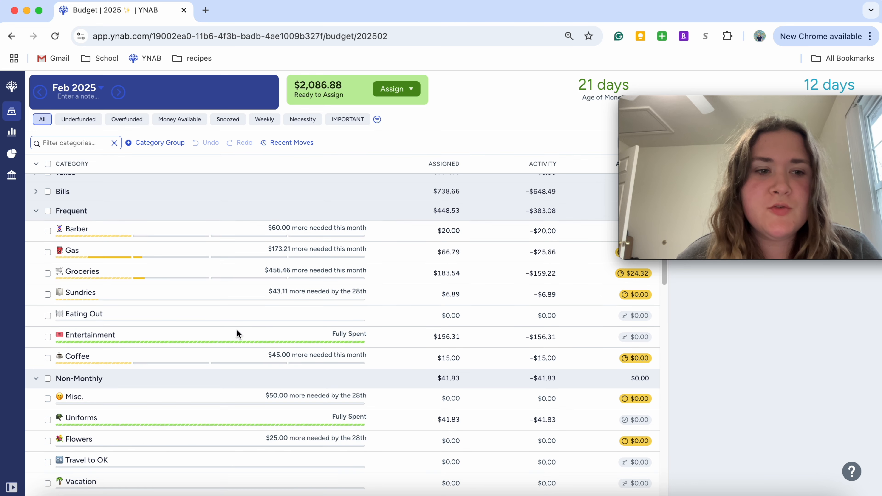
left_click(540, 337)
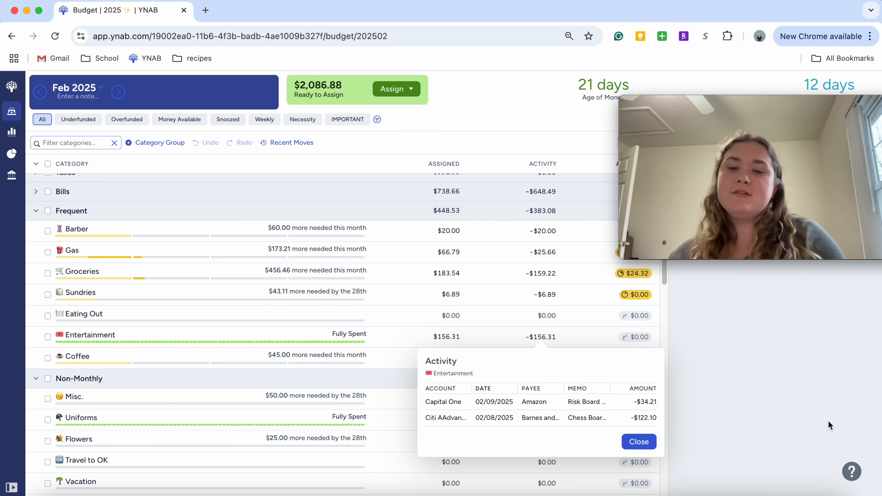
key("Escape")
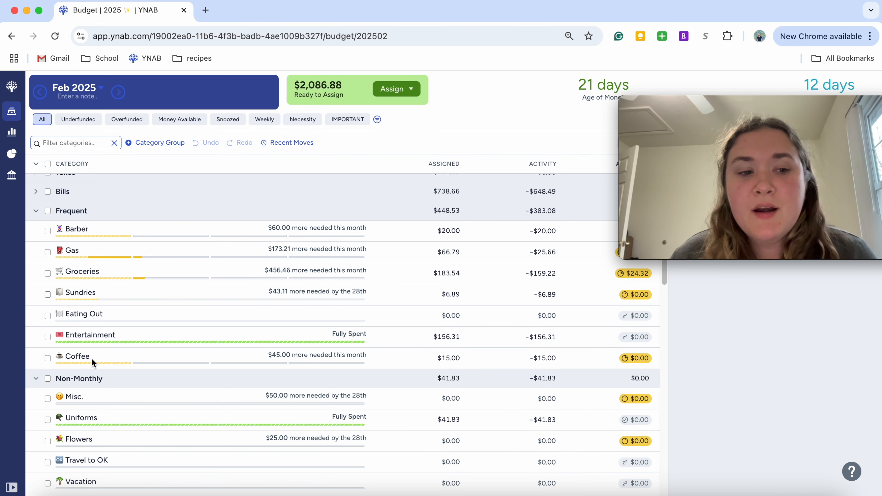
Step: Review the Valentine's Day activity transactions in Sinking Funds again
scroll(92, 341, "down", 6)
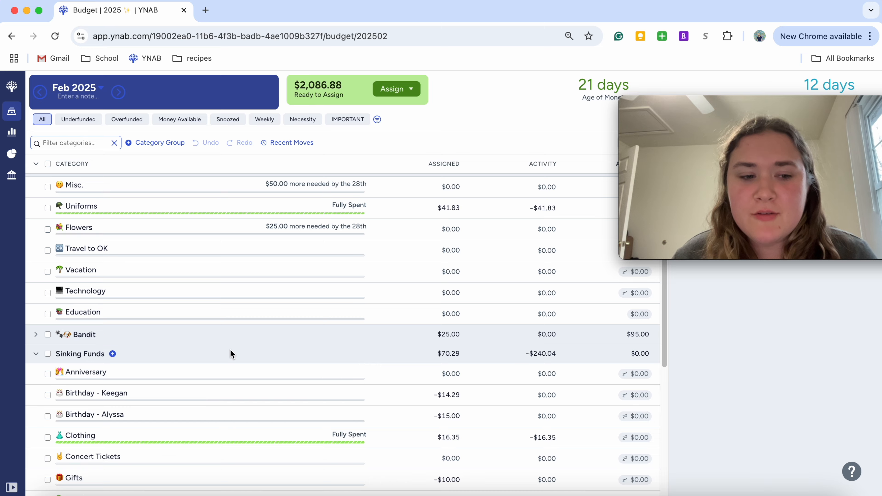
scroll(230, 353, "down", 6)
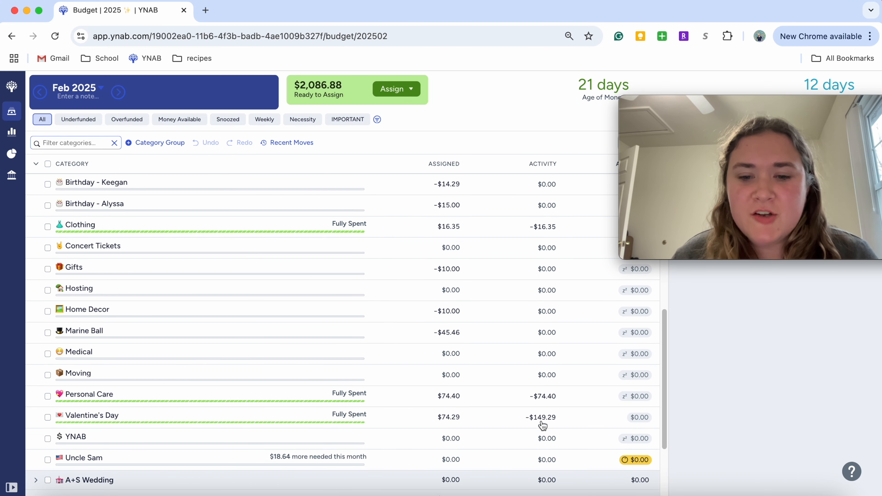
left_click(542, 418)
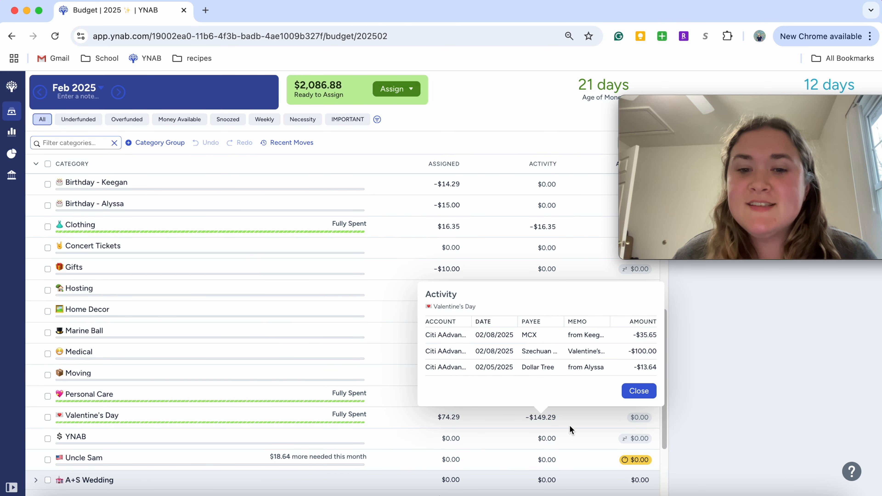
left_click(639, 391)
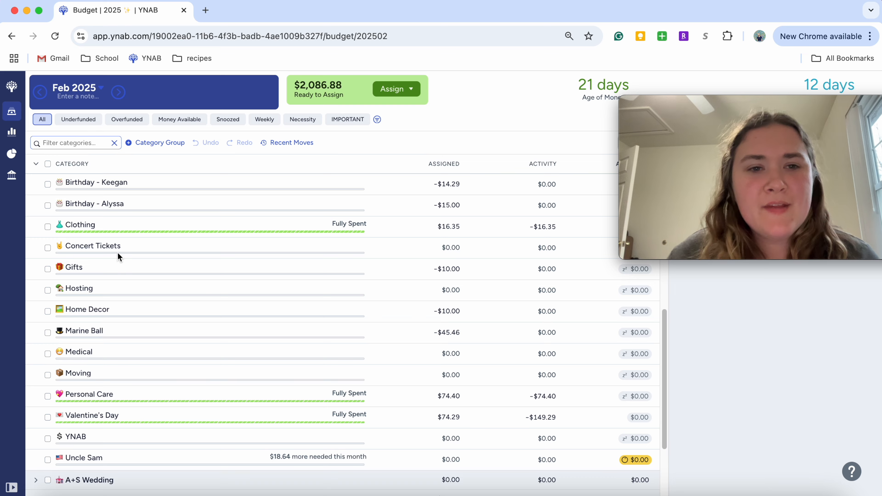
Step: Collapse all category groups at once and expand them all so every category is listed
scroll(118, 254, "up", 15)
left_click(36, 164)
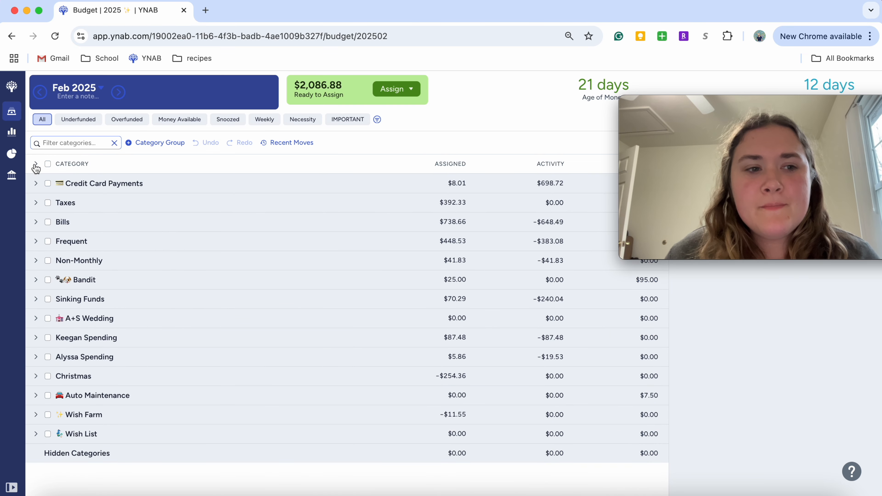
left_click(36, 164)
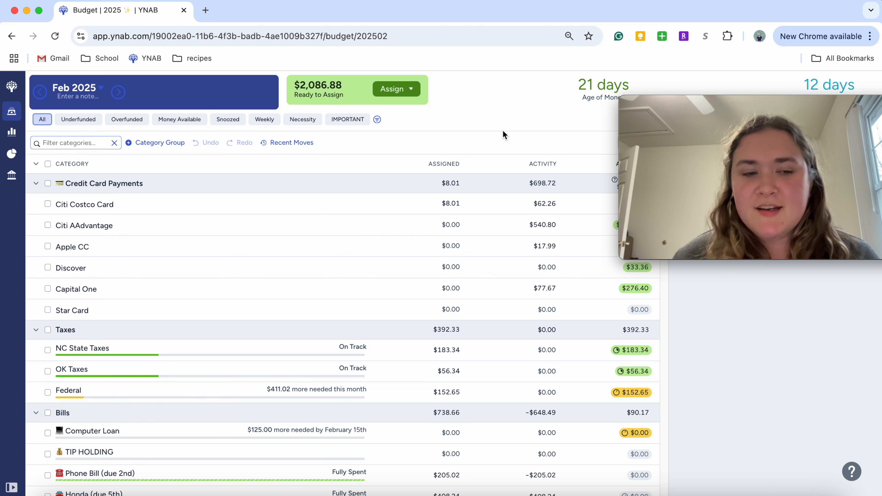
Step: View the details of the TIP HOLDING category in the Bills group and deselect it
scroll(369, 278, "down", 2)
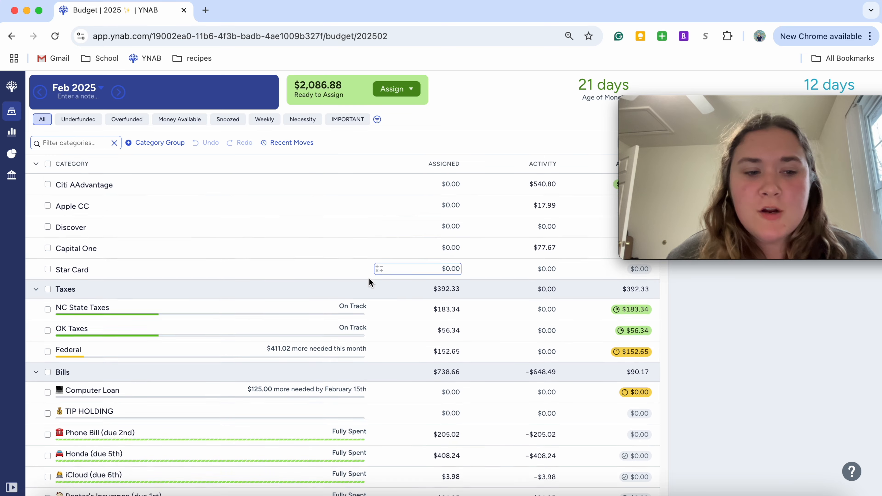
left_click(145, 415)
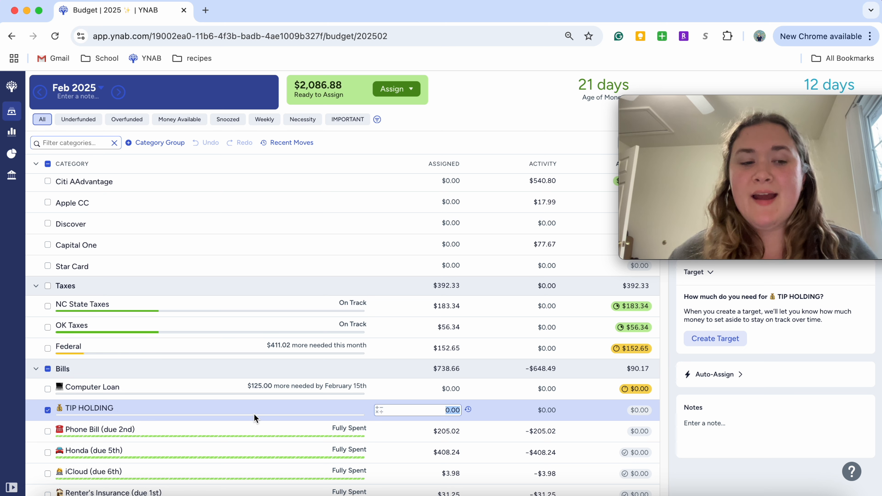
left_click(47, 411)
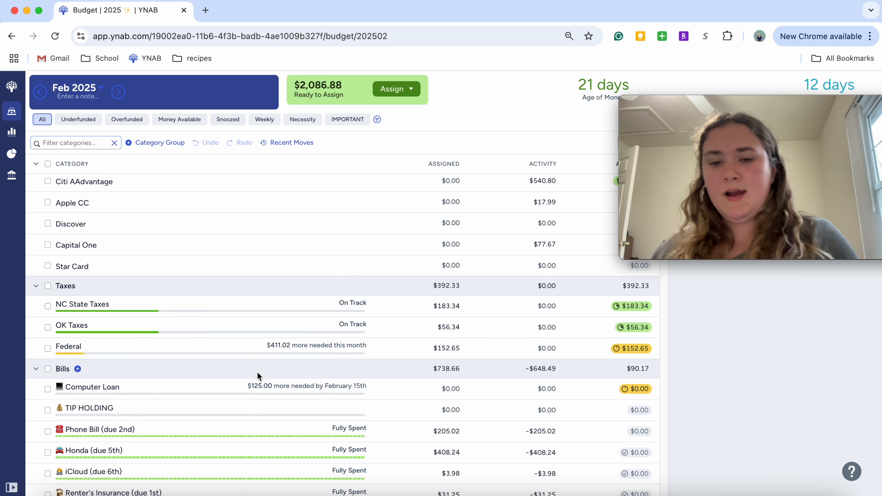
scroll(158, 229, "up", 2)
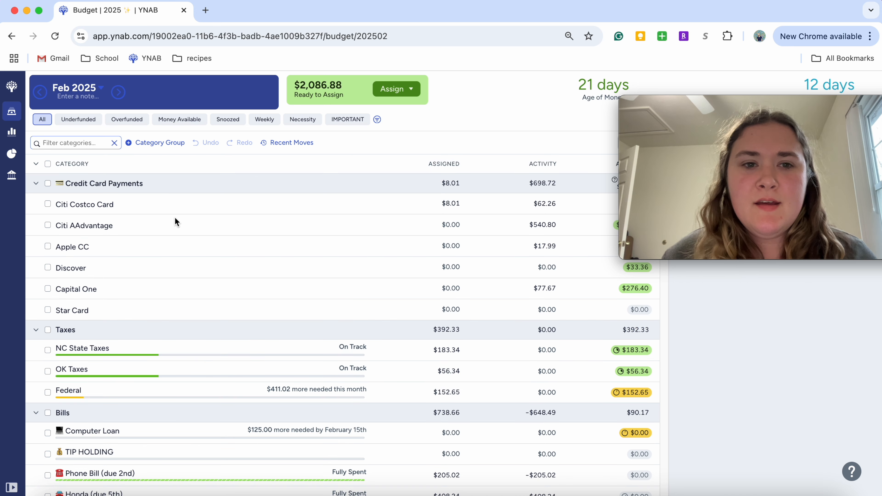
Step: Add $150 to the Citi Costco Card's assigned amount for a total of $158.01, and collapse the Credit Card Payments group
left_click(420, 201)
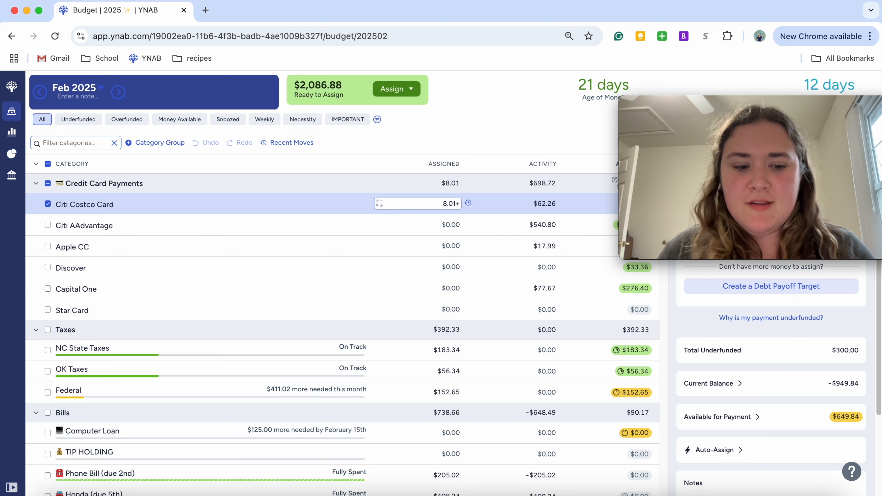
type("+150")
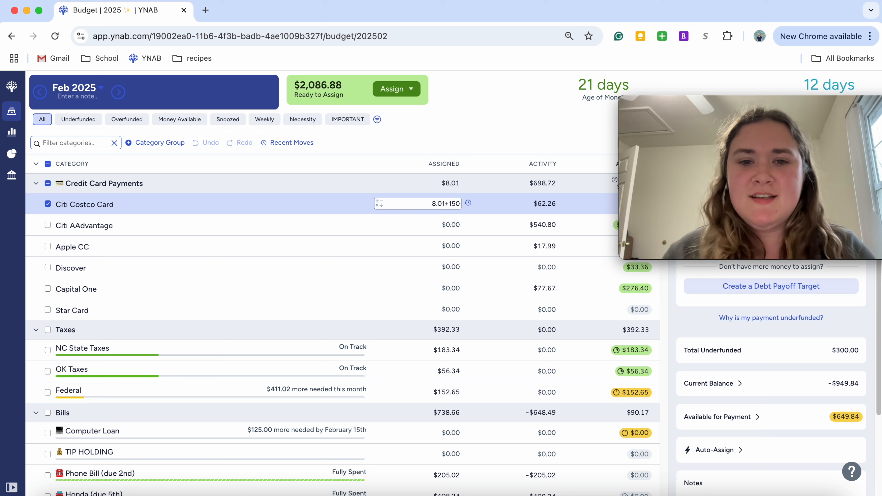
key("Return")
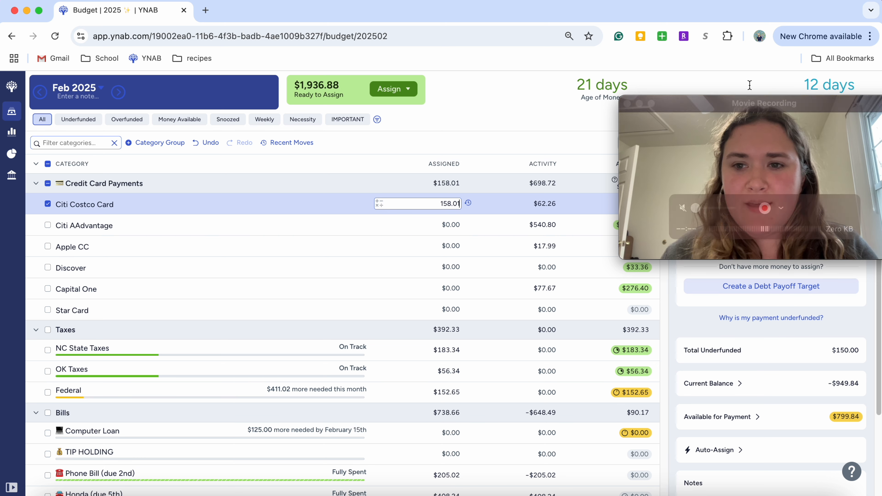
left_click_drag(774, 110, 774, 345)
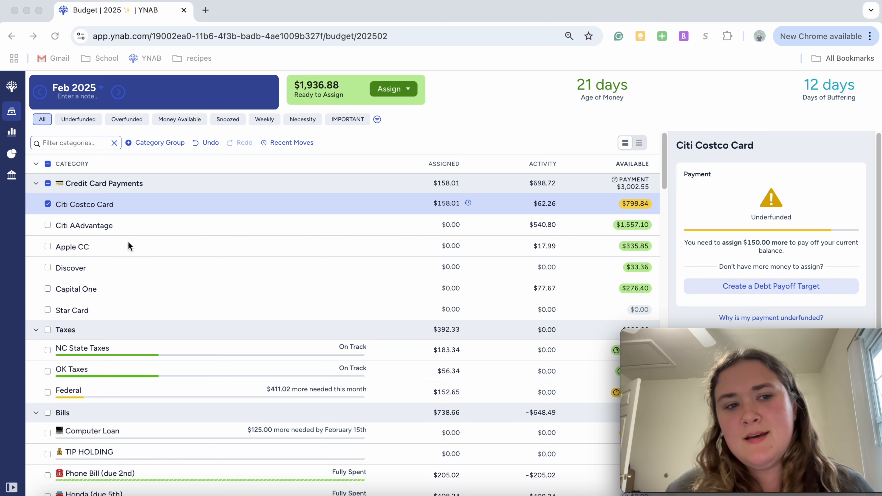
left_click(596, 207)
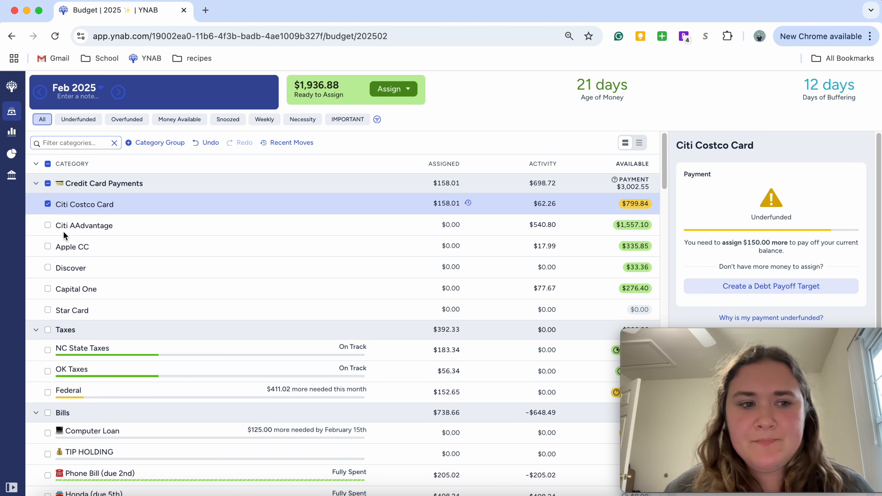
left_click(48, 204)
left_click(36, 183)
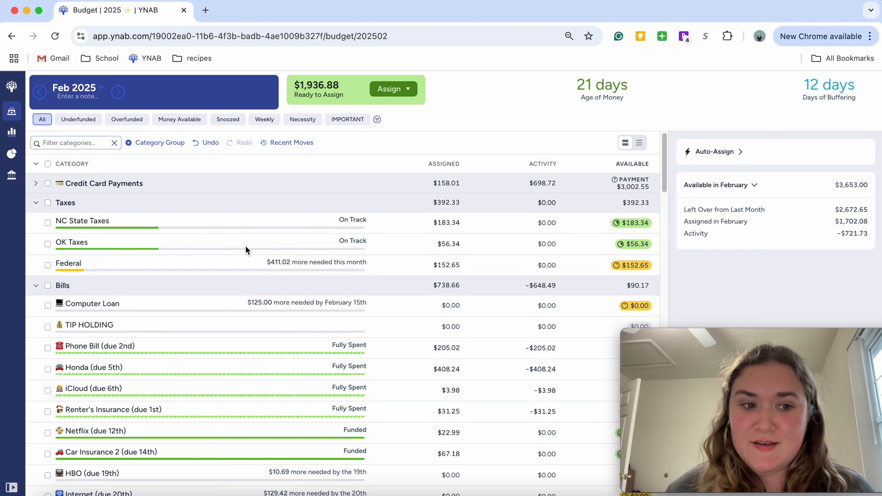
Step: Assign $125 to the Computer Loan category in the Bills group
scroll(259, 248, "down", 1)
scroll(260, 247, "up", 1)
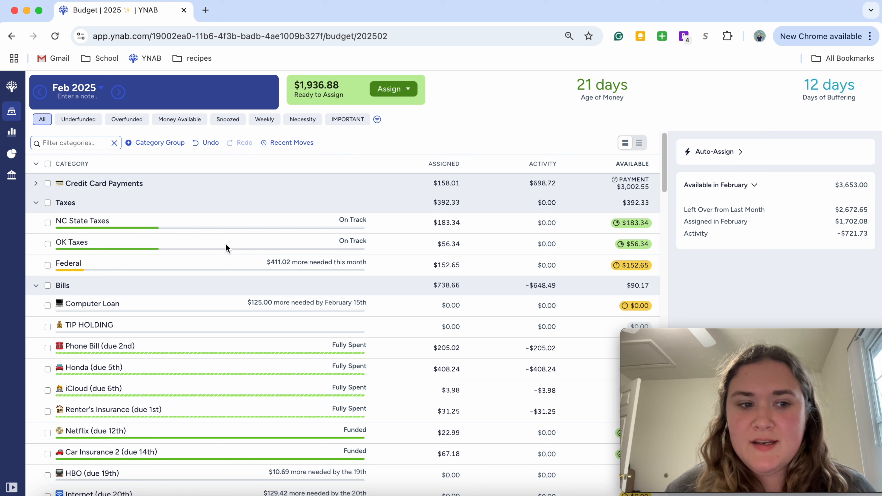
scroll(405, 276, "down", 2)
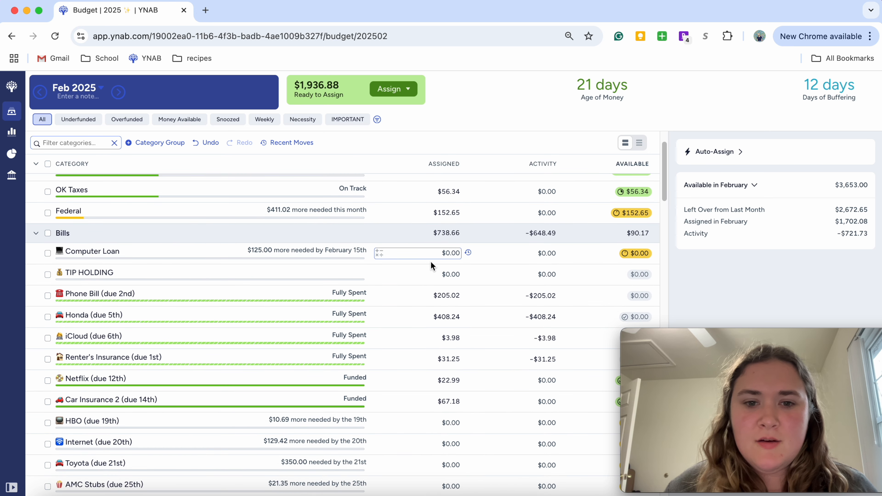
left_click(431, 257)
type("125")
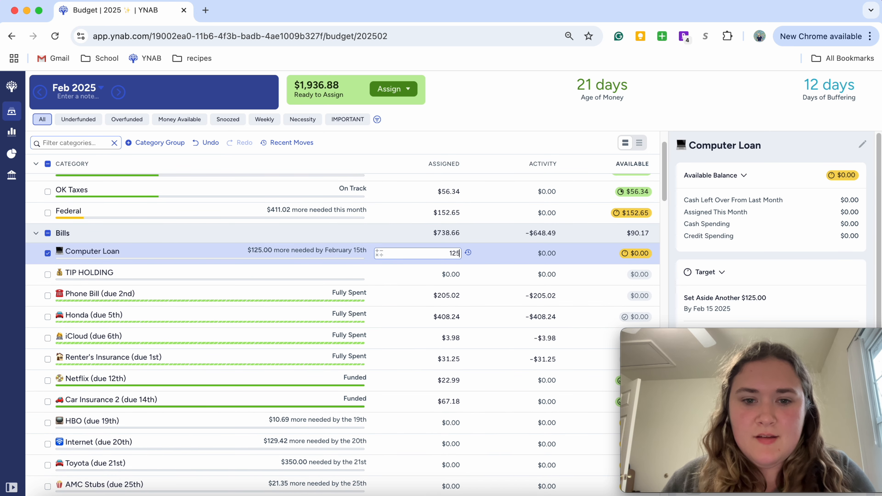
key("Return")
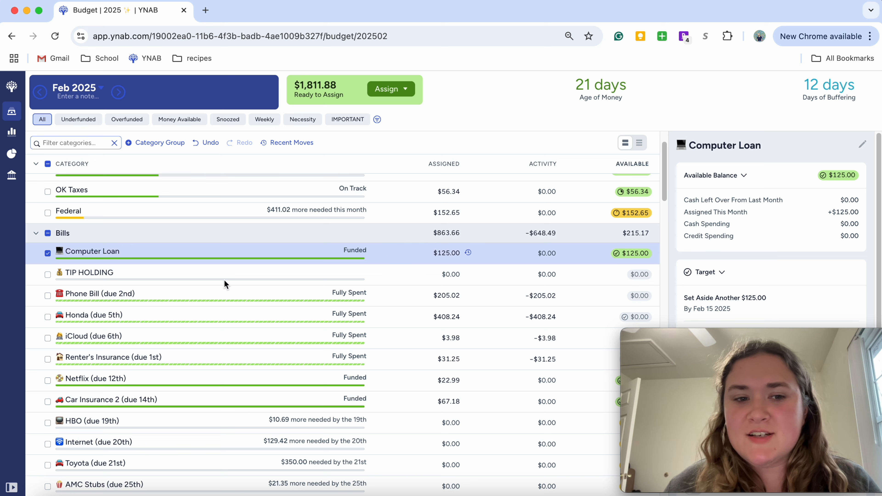
Step: Set the Computer Loan category's assigned amount to $0
scroll(135, 250, "down", 1)
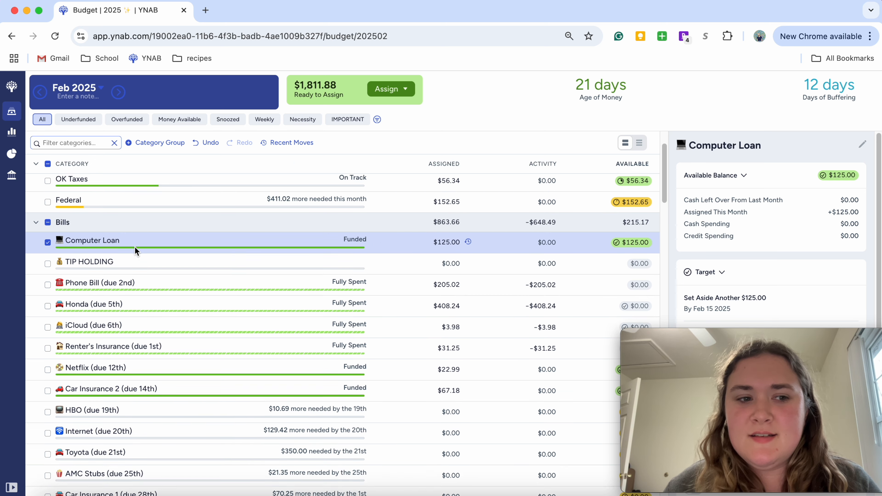
scroll(133, 245, "down", 5)
scroll(131, 243, "up", 2)
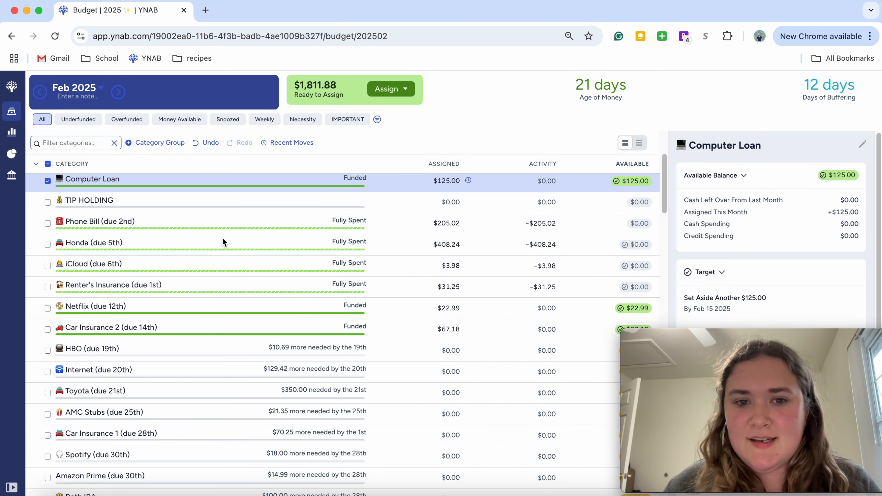
left_click(435, 181)
type("0")
key("Return")
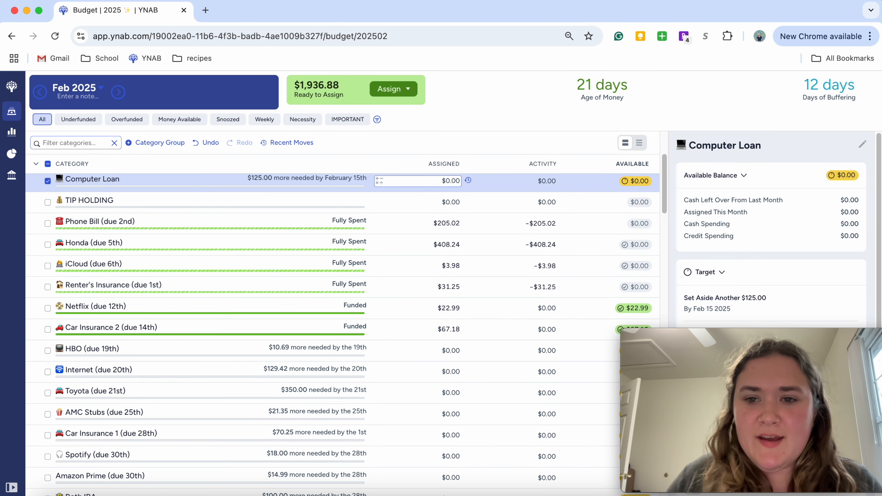
Step: Assign $125 to the Technology category in the Non-Monthly group and deselect it
scroll(425, 234, "down", 10)
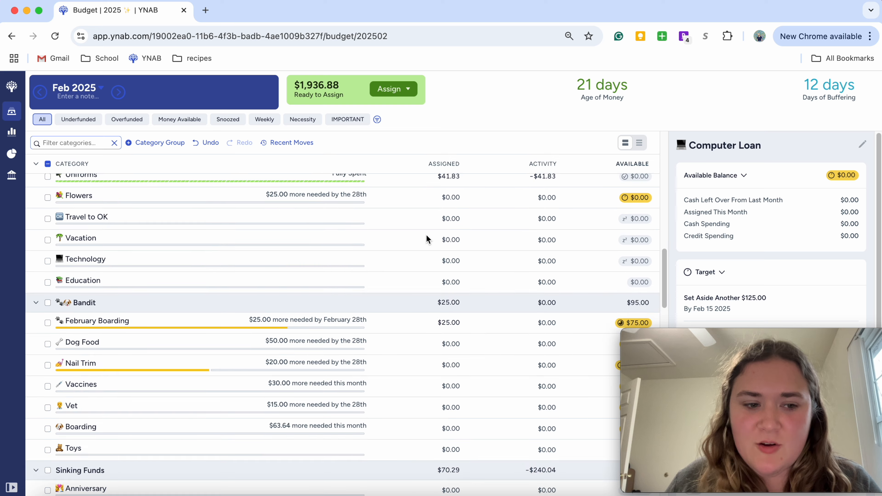
left_click(449, 262)
type("125")
key("Return")
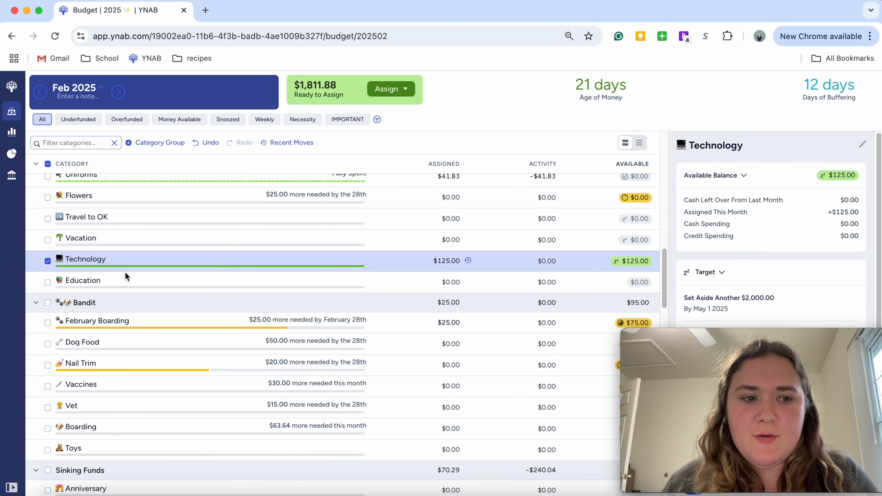
left_click(48, 261)
Step: Delete the Computer Loan category from the Bills group
scroll(327, 279, "up", 10)
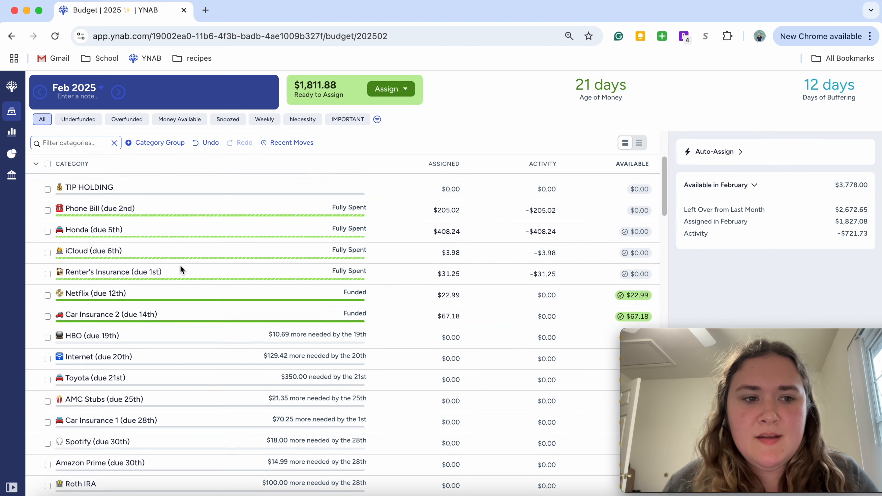
left_click(108, 248)
left_click(104, 244)
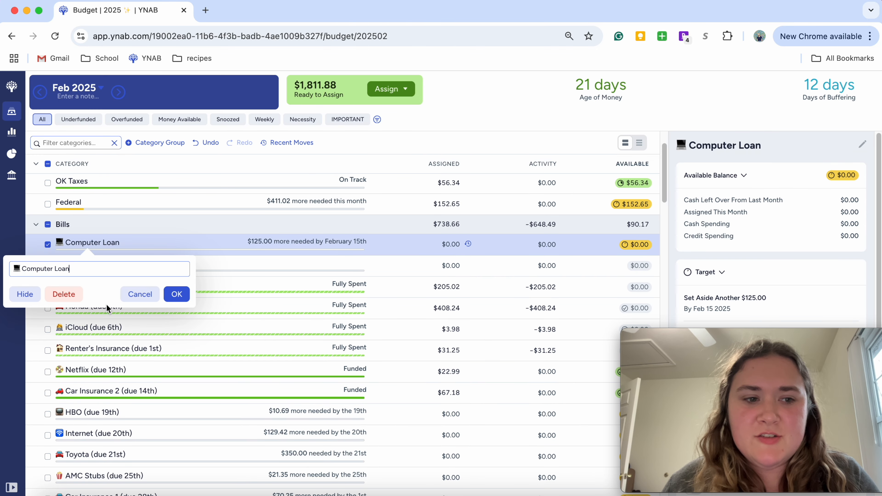
left_click(79, 299)
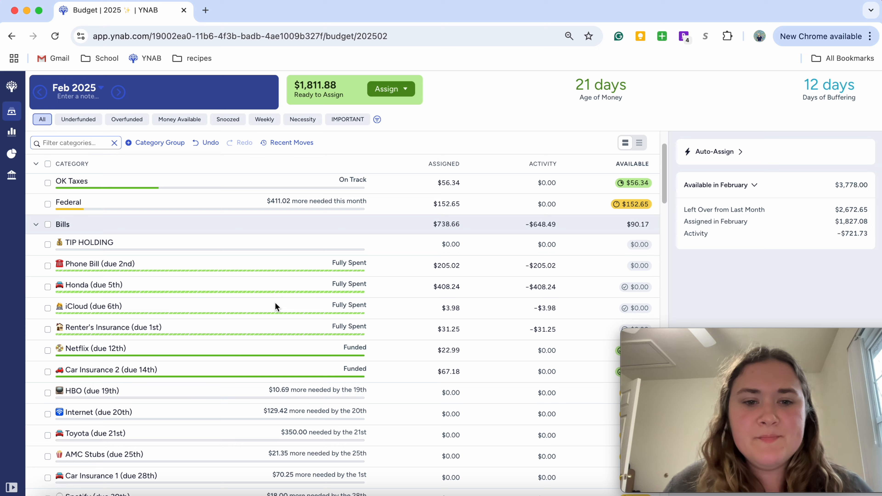
scroll(275, 302, "down", 5)
scroll(266, 285, "down", 2)
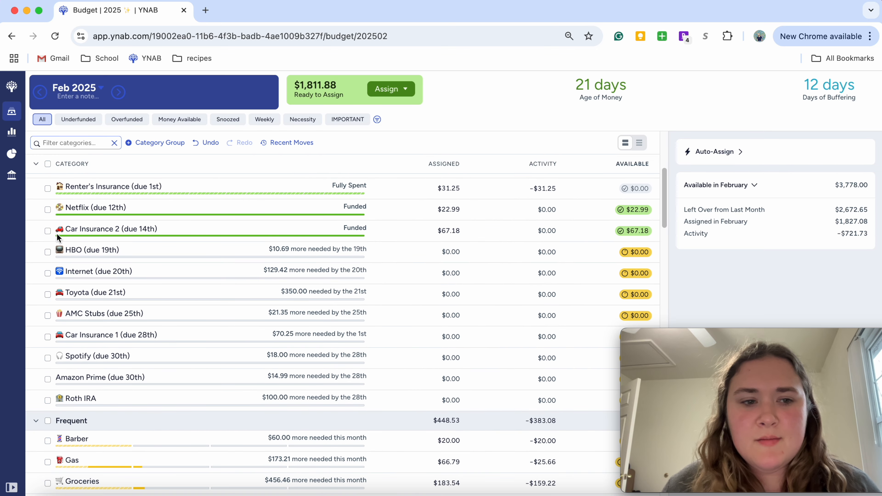
left_click(48, 252)
left_click(48, 273)
left_click(47, 295)
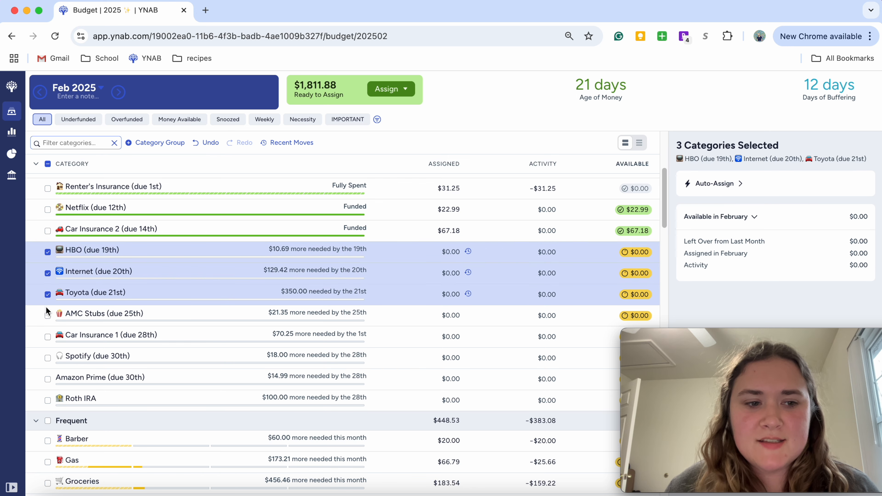
left_click(48, 315)
left_click(48, 336)
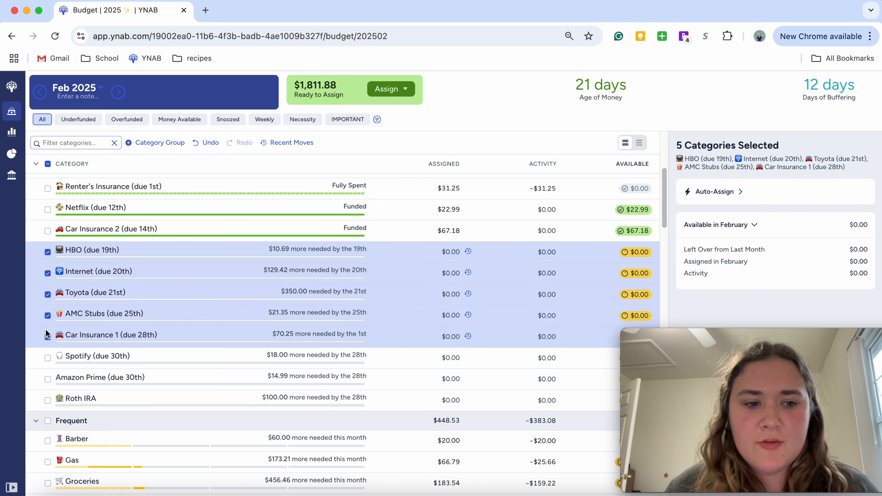
left_click(48, 252)
left_click(47, 164)
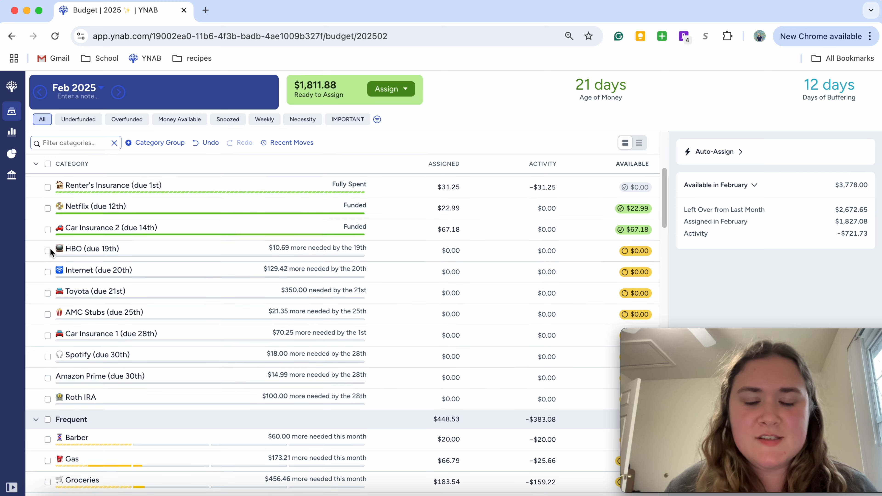
Step: Assign $10.69 to the HBO category and $129.42 to the Internet category in the Bills group
scroll(56, 247, "down", 1)
left_click(59, 237)
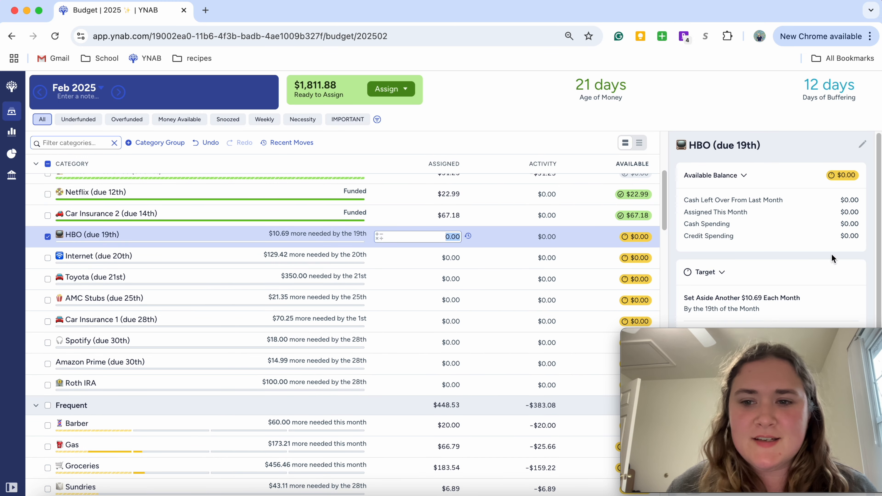
scroll(446, 231, "down", 1)
type("10.69")
key("Return")
left_click(453, 251)
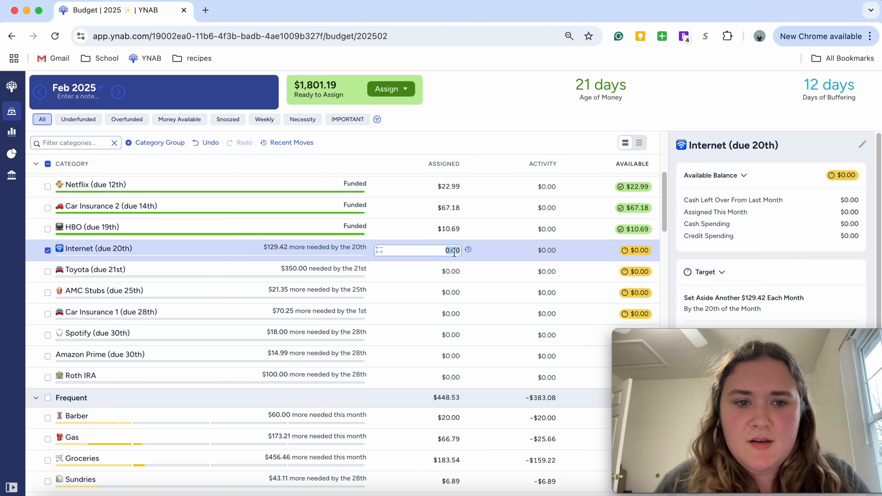
type("129.42")
key("Return")
Step: Assign $350 to the Toyota category and $21.35 to the AMC Stubs category in the Bills group
left_click(448, 270)
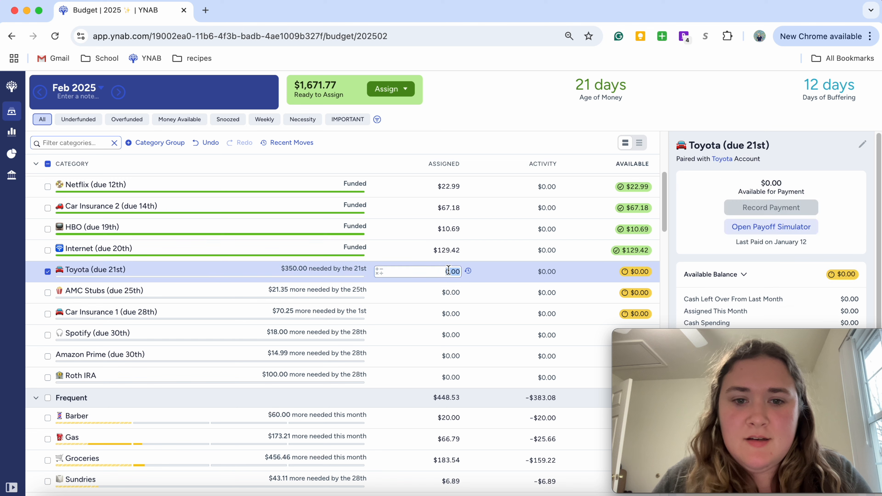
type("350")
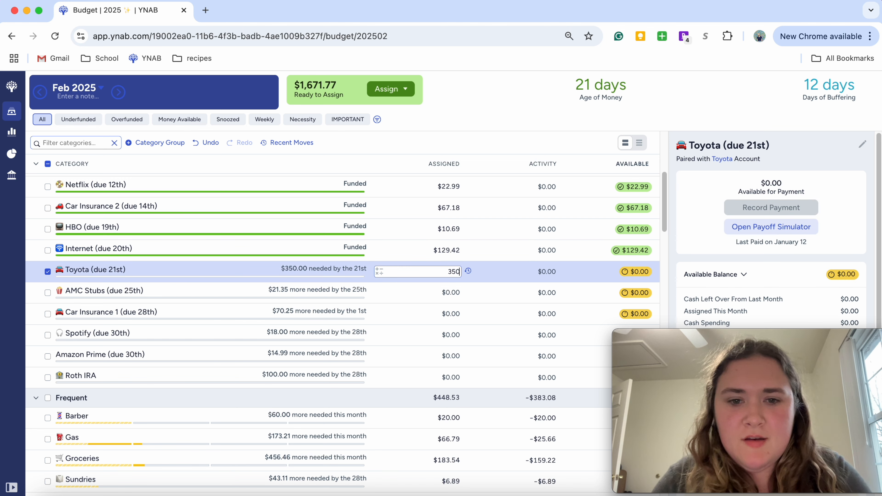
key("Return")
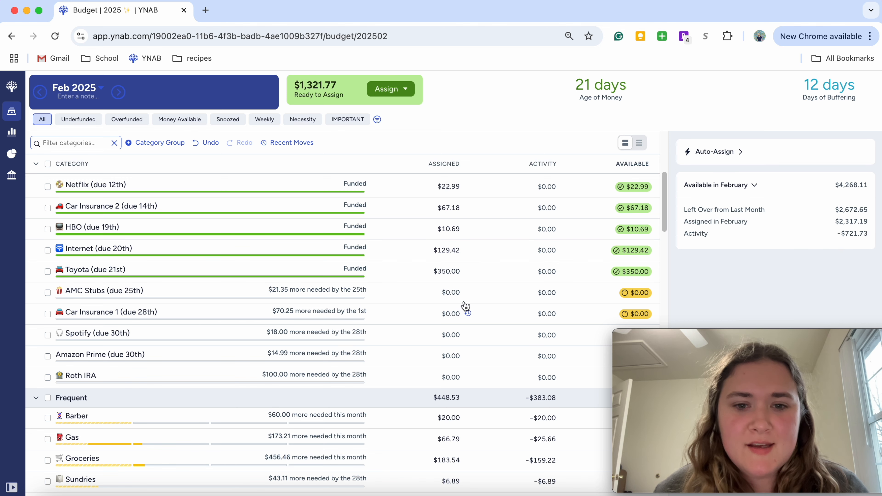
left_click(450, 293)
type("21.35")
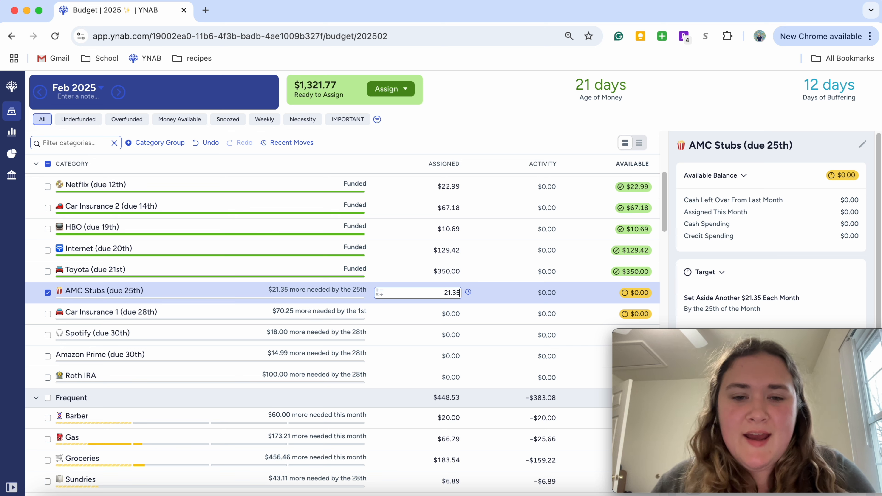
key("Return")
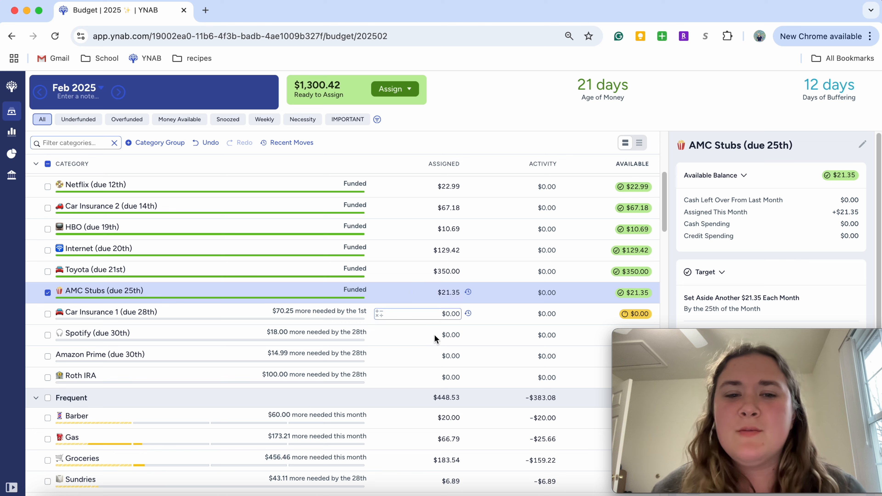
Step: Assign $70.25 to the Car Insurance 1 category in the Bills group
left_click(435, 312)
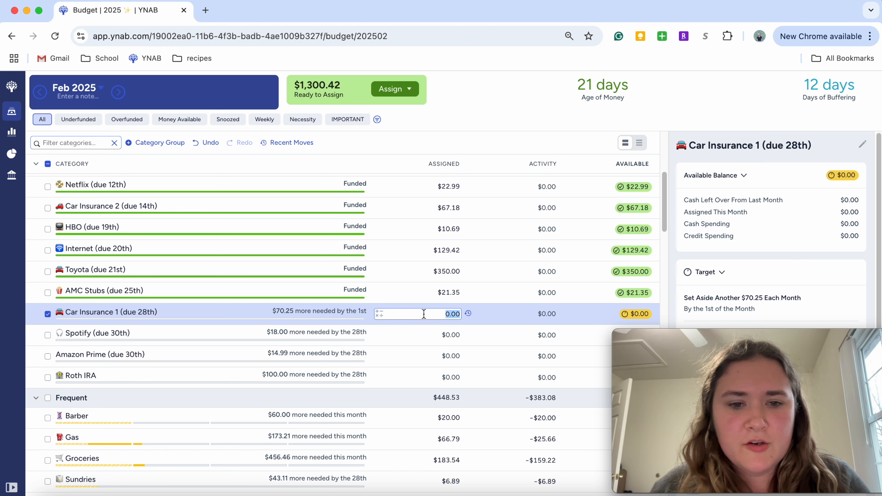
type("70.25")
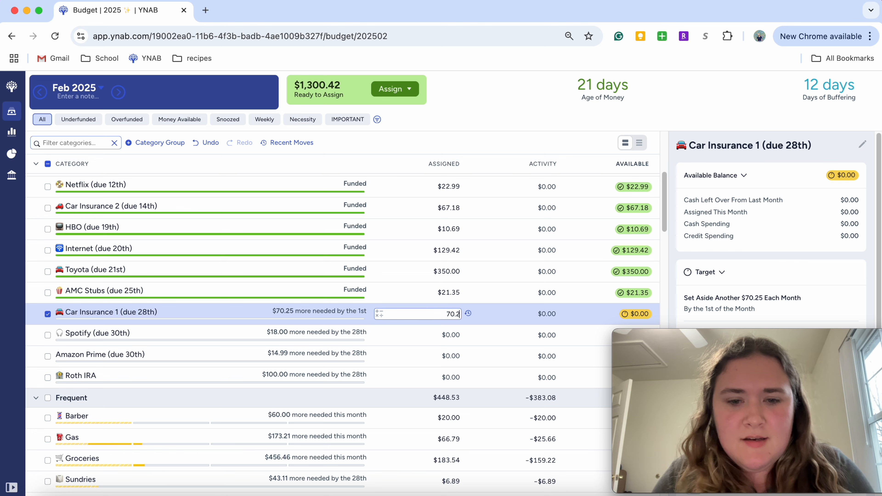
key("Return")
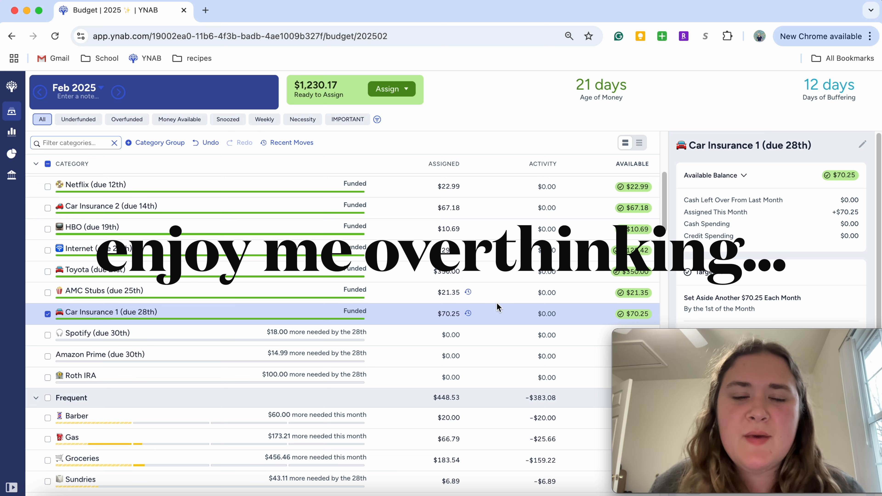
Step: Clear the amount assigned to the Car Insurance 1 category
left_click(447, 313)
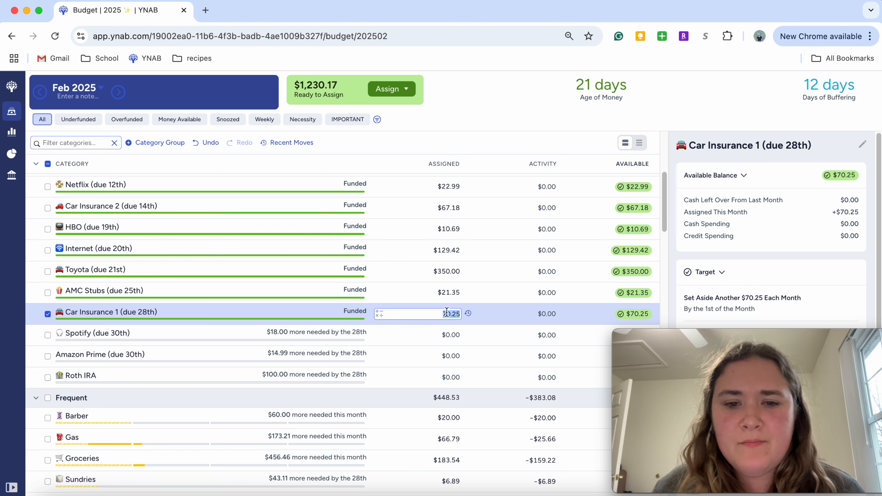
key("BackSpace")
left_click(499, 294)
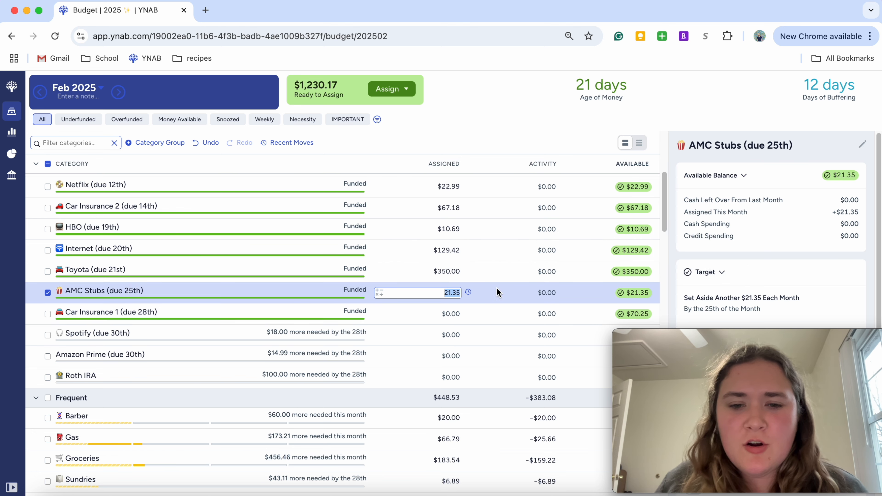
left_click(498, 313)
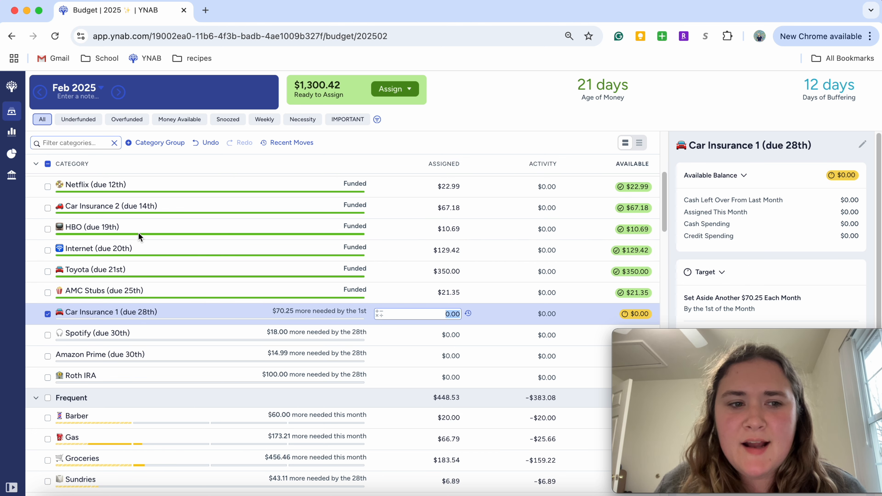
Step: Compare the balances, targets and upcoming transactions of the Car Insurance 1 and Car Insurance 2 categories
scroll(164, 309, "up", 3)
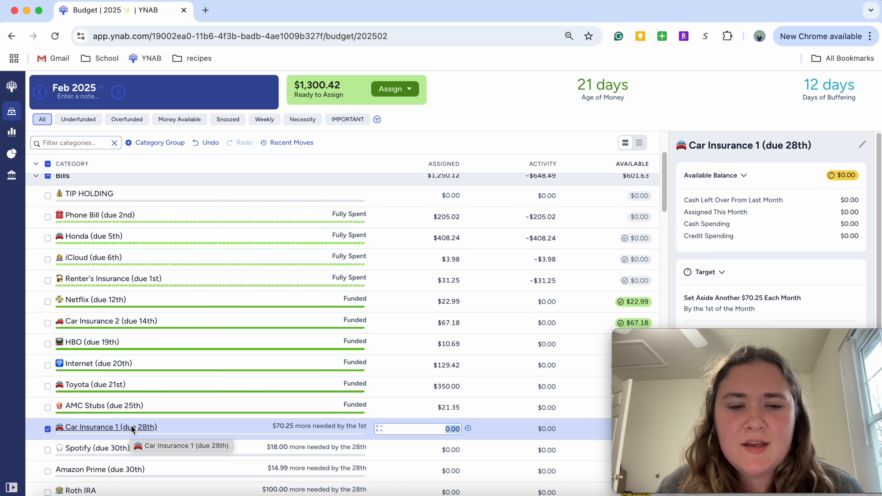
scroll(131, 425, "down", 1)
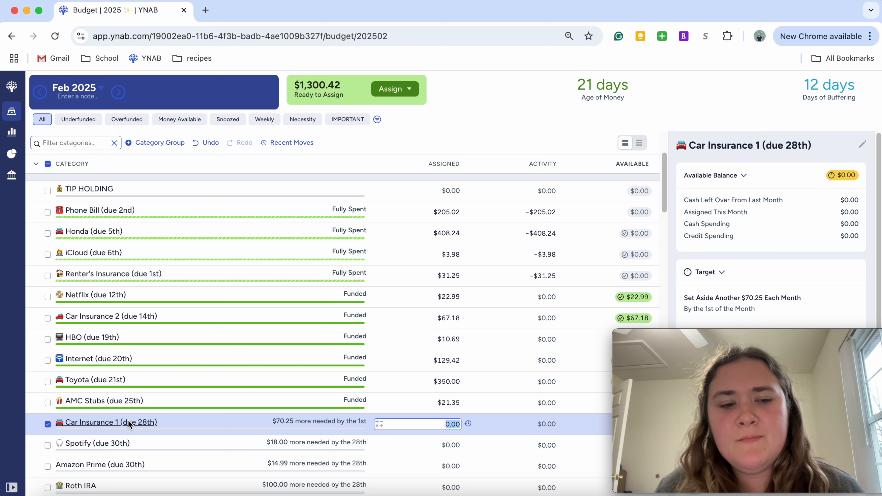
scroll(139, 422, "down", 1)
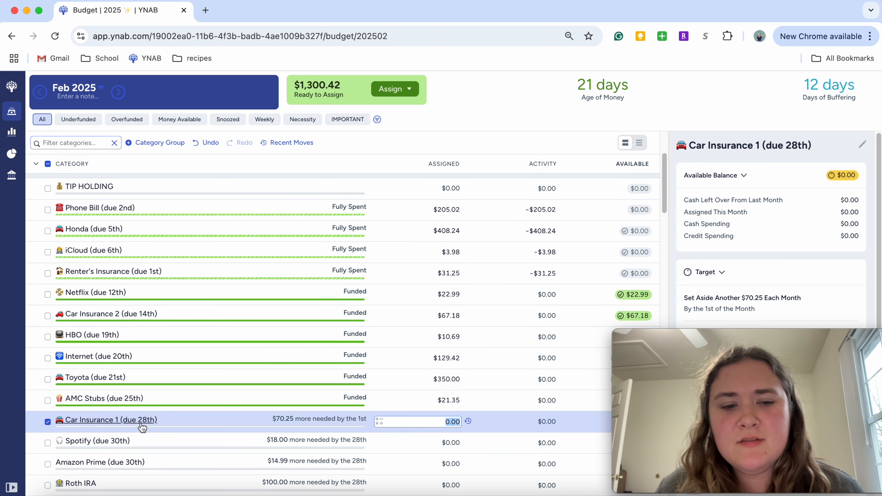
left_click(140, 313)
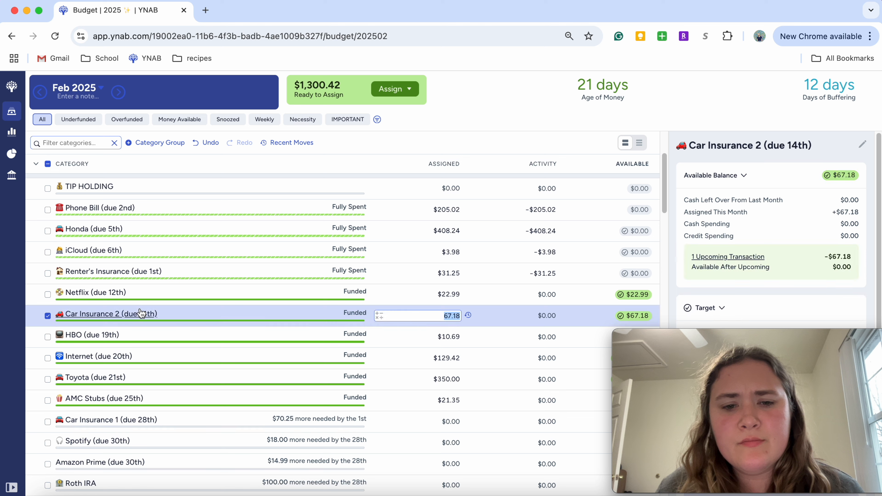
left_click(47, 315)
scroll(198, 427, "down", 1)
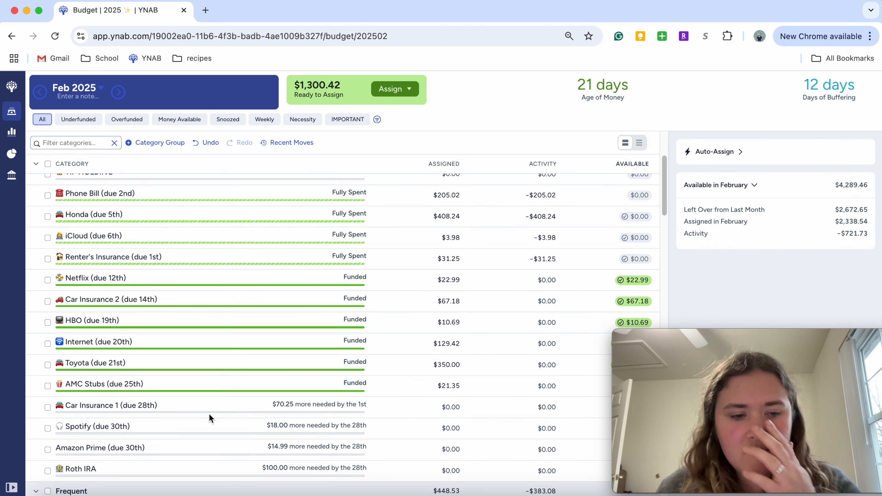
left_click(181, 407)
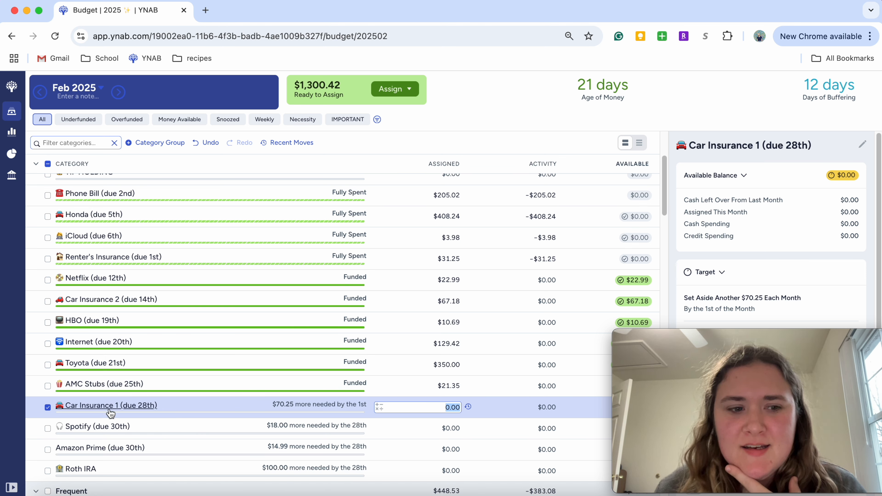
left_click(48, 407)
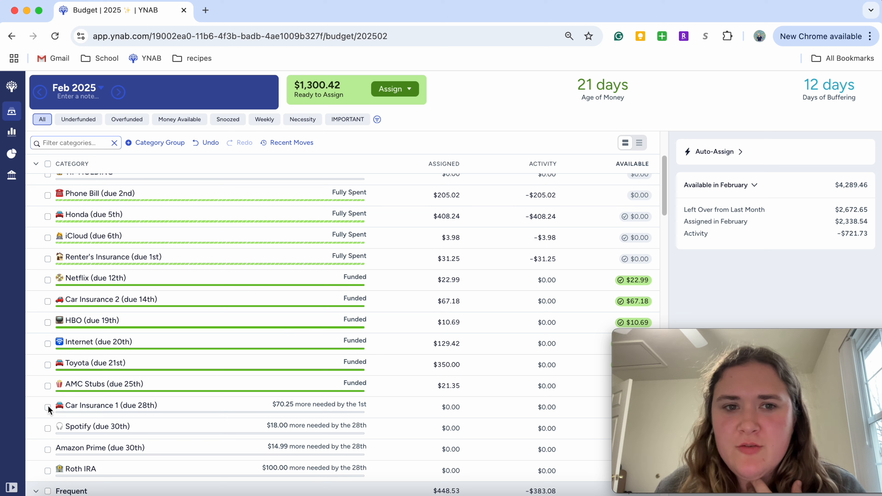
left_click(170, 307)
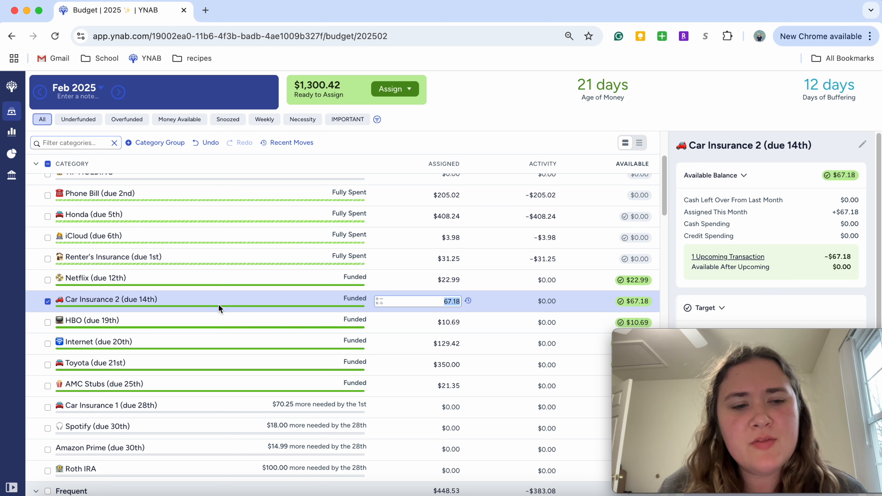
left_click(48, 301)
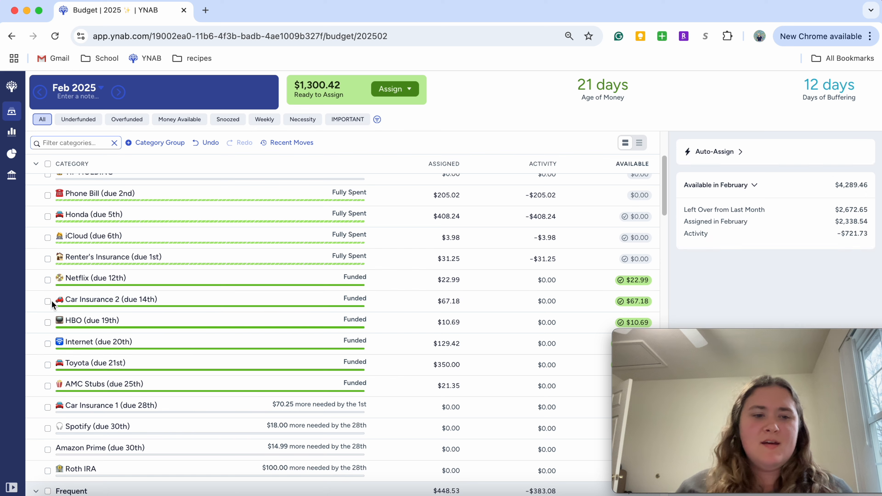
scroll(573, 375, "down", 5)
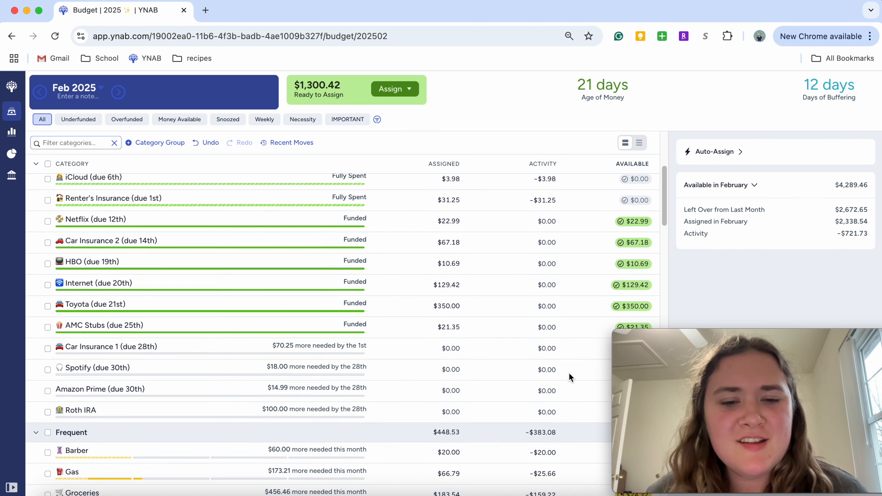
left_click(191, 248)
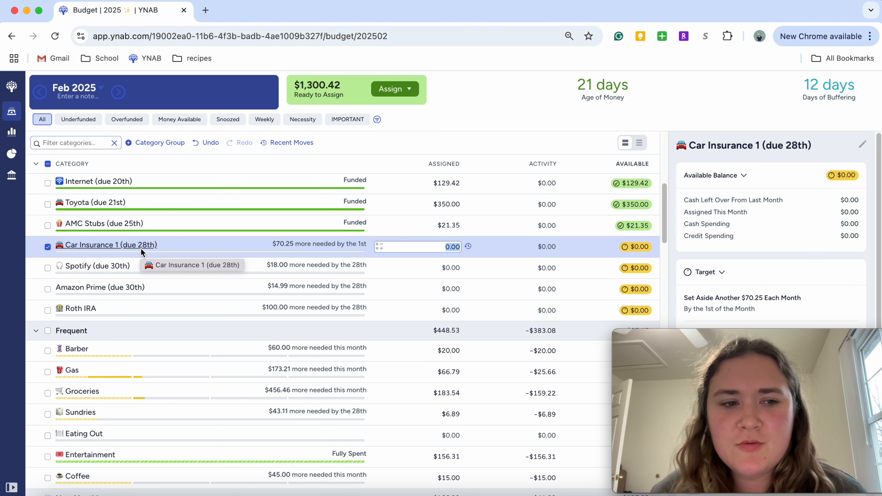
scroll(174, 264, "up", 1)
scroll(176, 275, "up", 3)
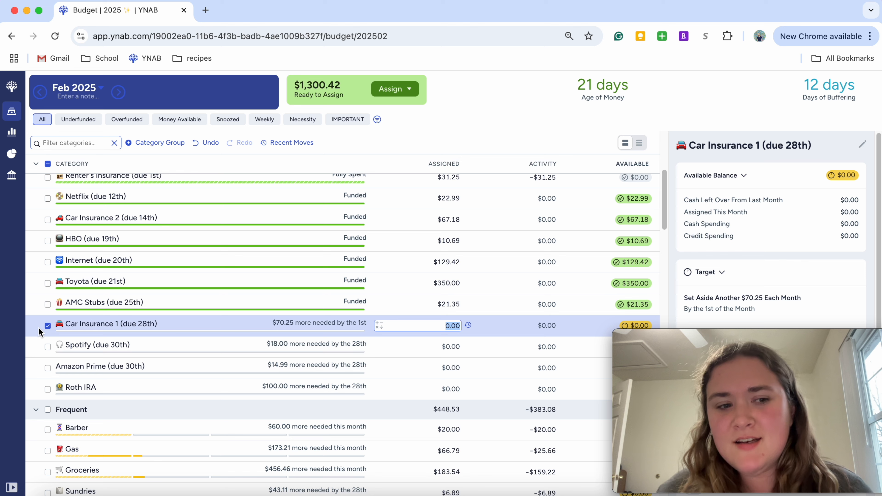
left_click(47, 325)
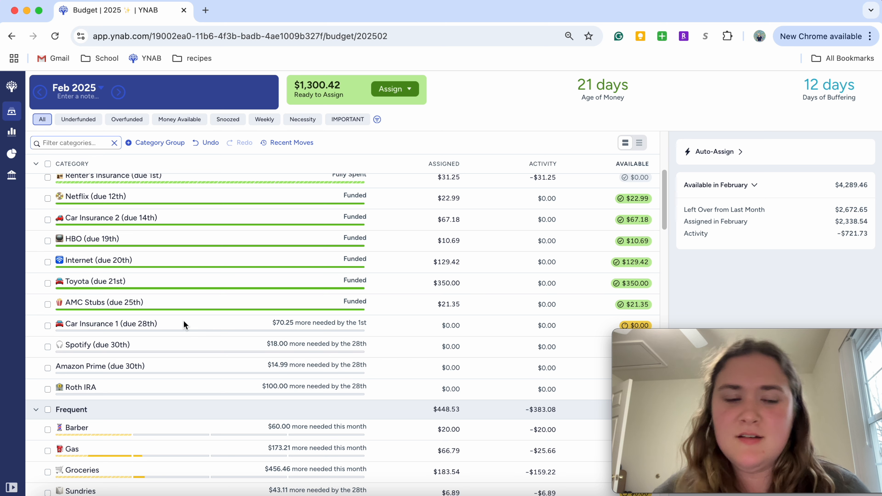
Step: Snooze the target of the Car Insurance 1 category and leave no category selected
left_click(185, 321)
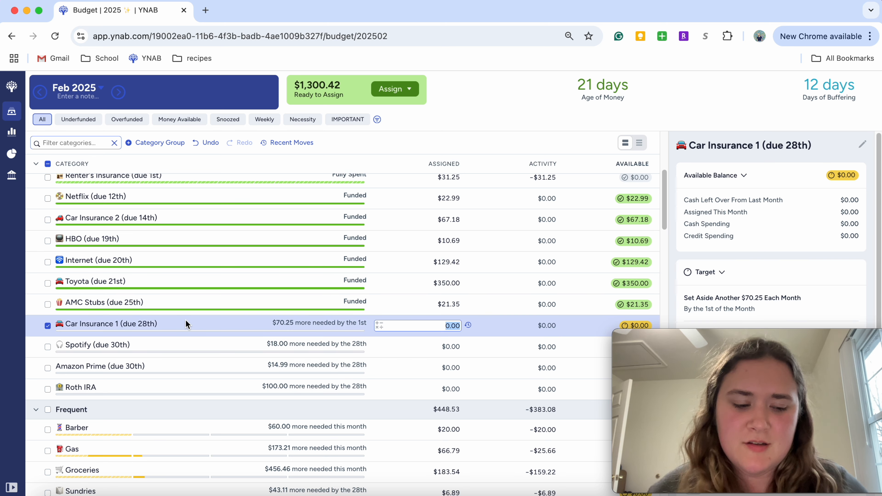
key("z")
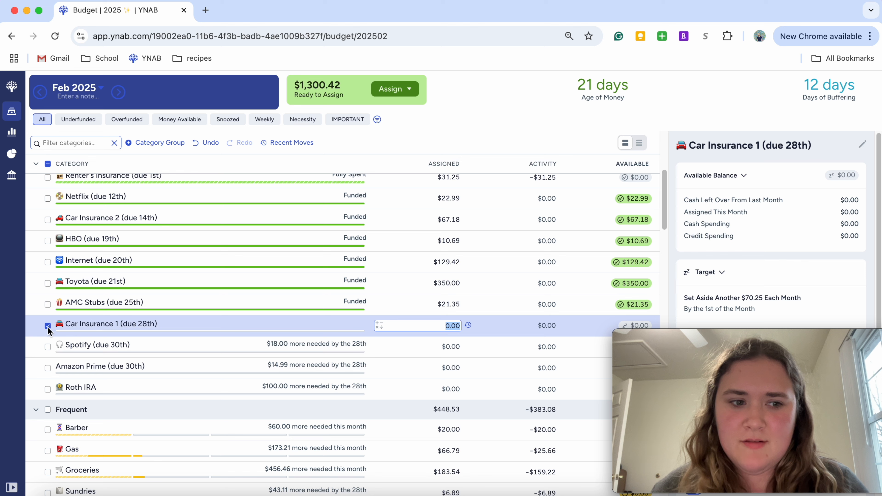
left_click(46, 326)
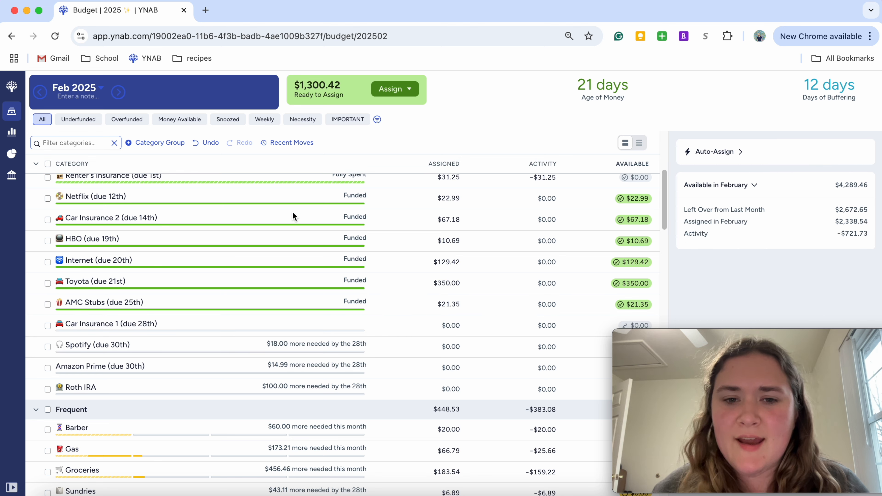
left_click(92, 223)
left_click(49, 220)
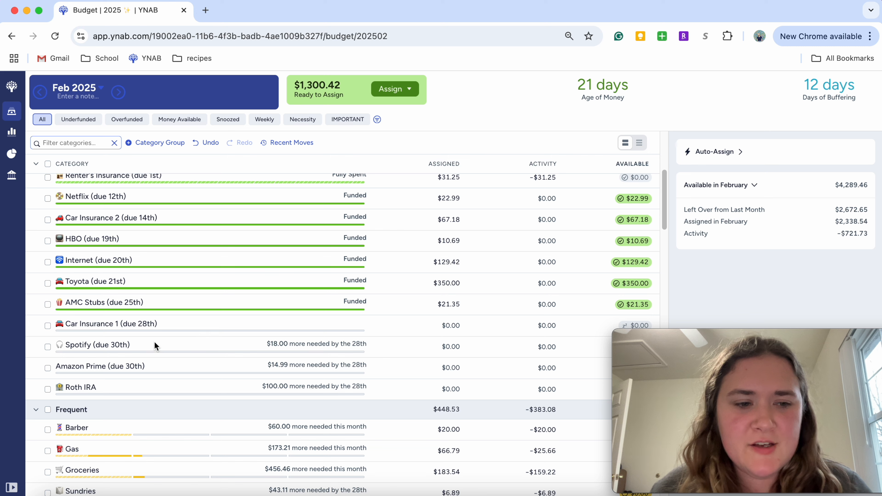
Step: Assign $18 to the Spotify category in the Bills group
scroll(156, 332, "down", 1)
left_click(411, 336)
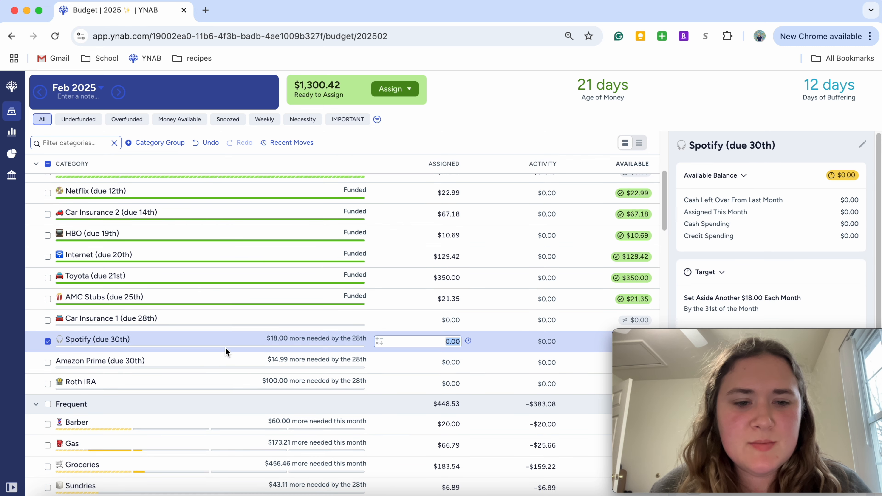
type("18")
key("Return")
scroll(672, 231, "down", 1)
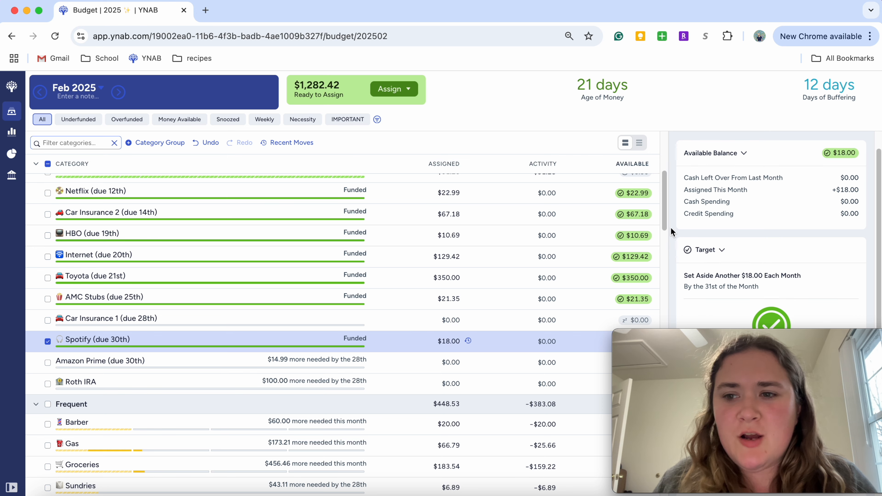
Step: Snooze the target of the Amazon Prime category in the Bills group and leave no category selected
scroll(672, 231, "down", 2)
scroll(659, 225, "down", 9)
scroll(520, 192, "up", 15)
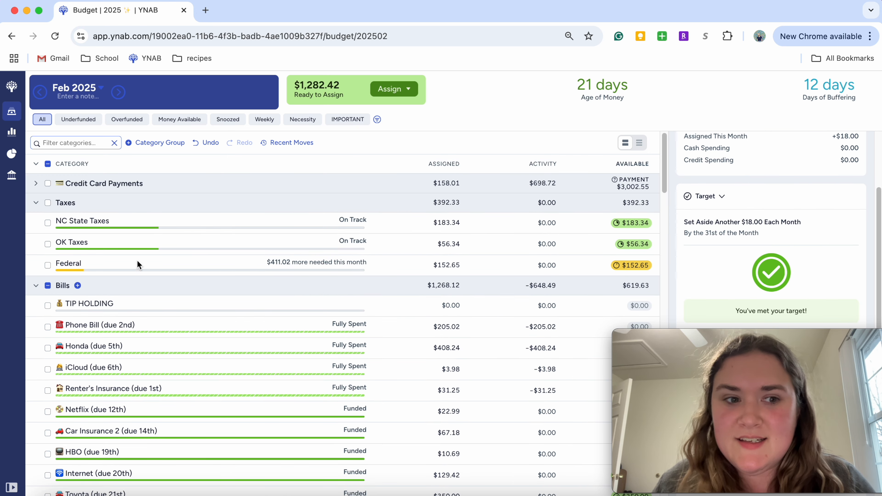
left_click(49, 287)
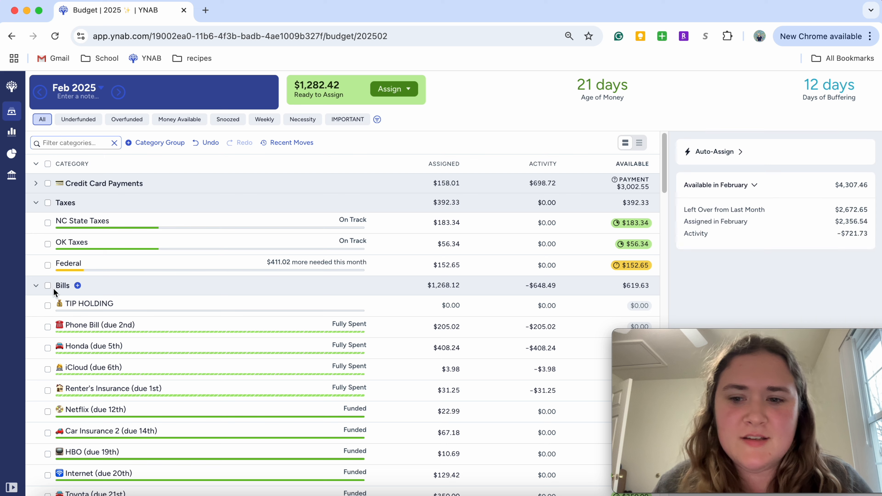
scroll(306, 308, "down", 5)
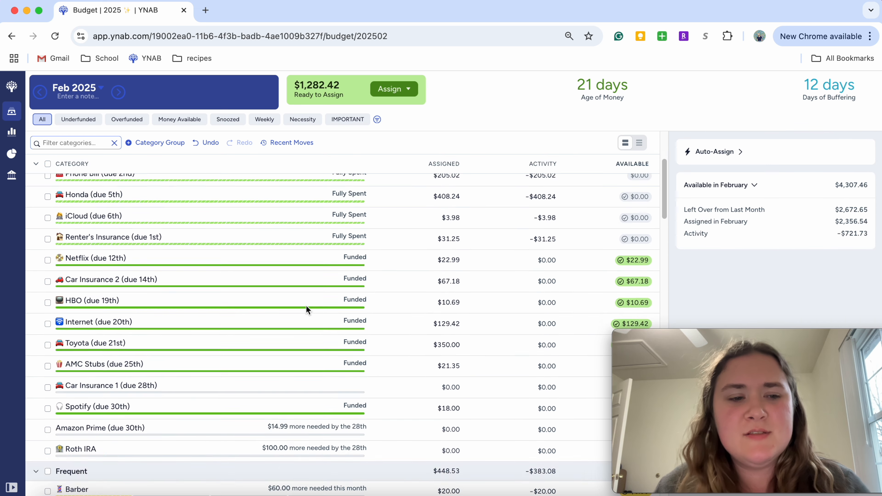
scroll(306, 305, "down", 6)
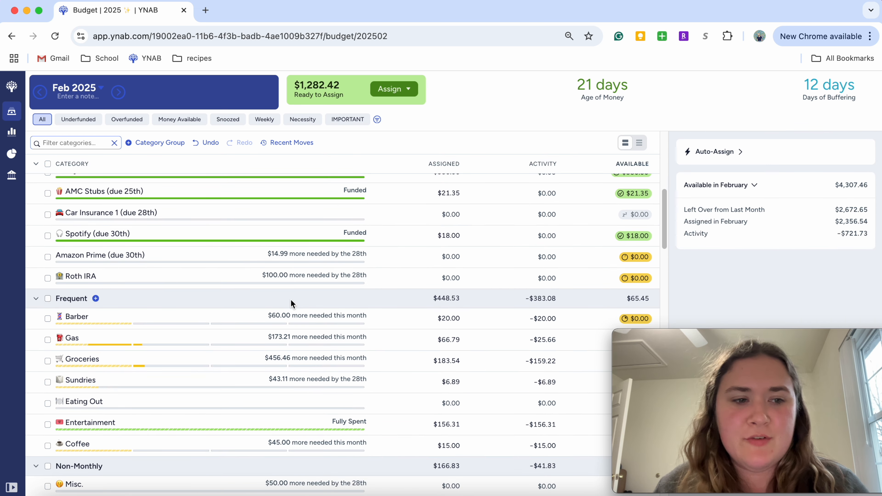
left_click(187, 259)
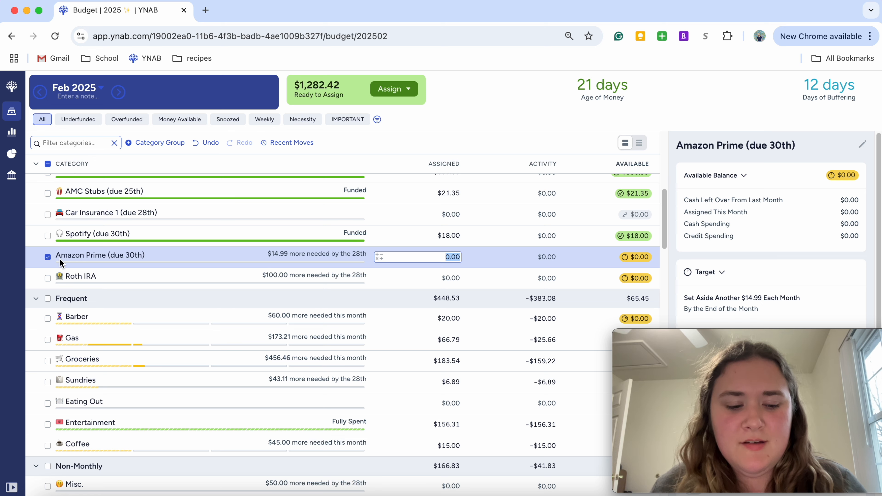
key("z")
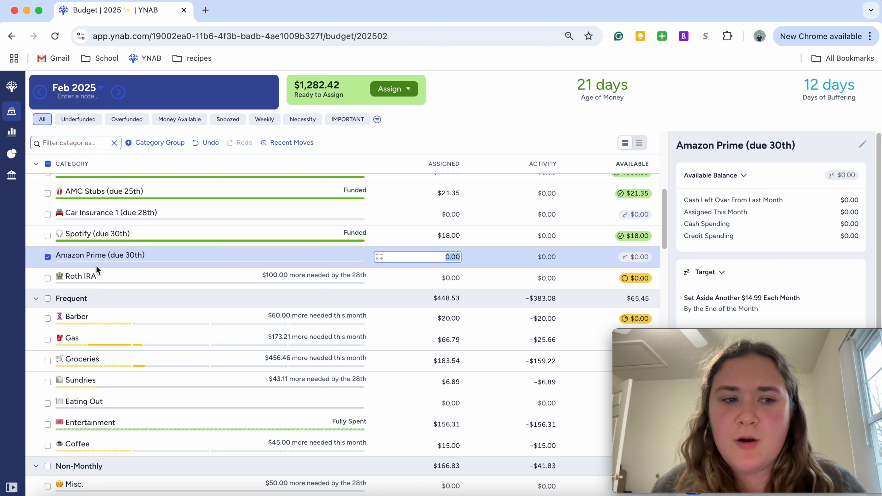
left_click(47, 257)
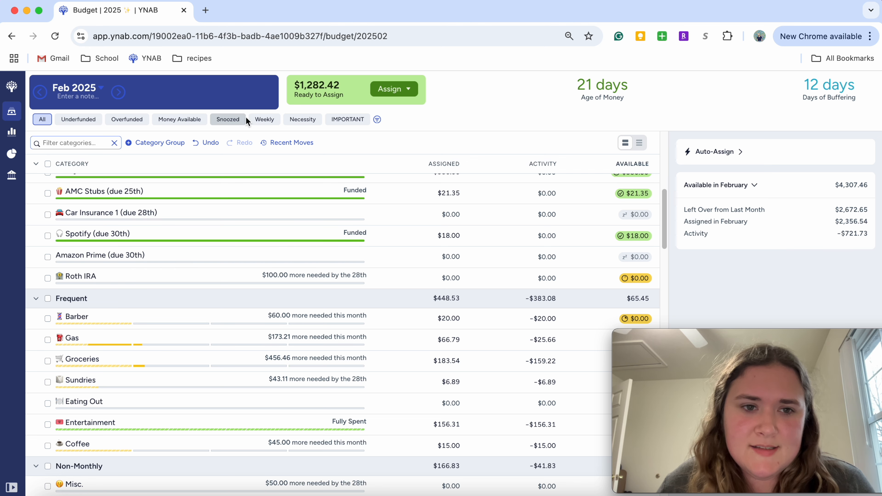
Step: Show only the Weekly view's categories and add $20 to the amount assigned to Barber
left_click(273, 120)
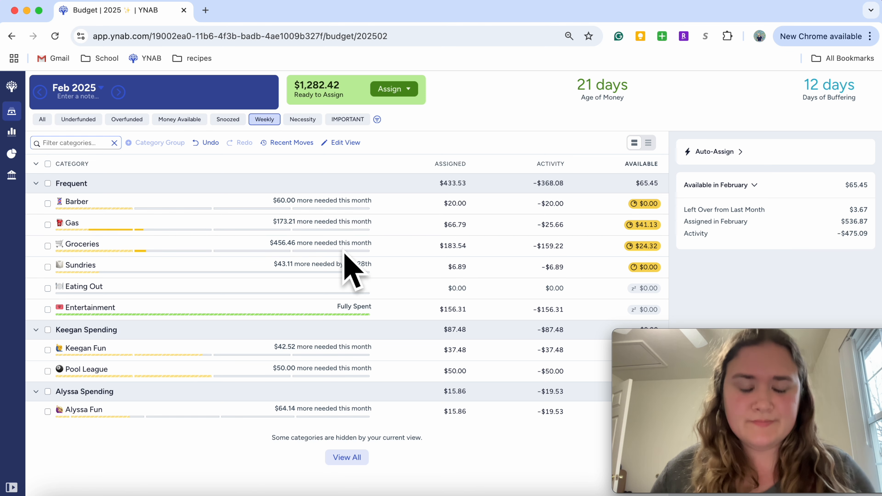
left_click(444, 206)
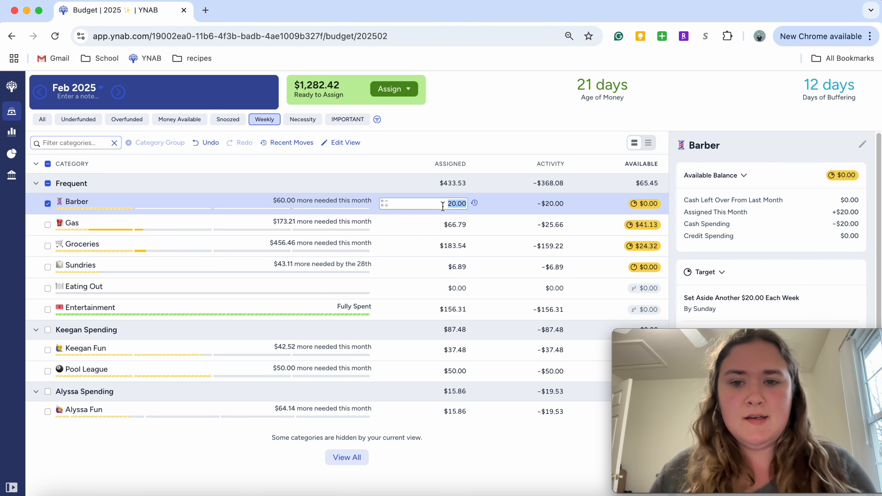
type("+20")
key("Return")
Step: Add $25 and then another $30 to the amount assigned to the Gas category, leaving no category selected
left_click(469, 230)
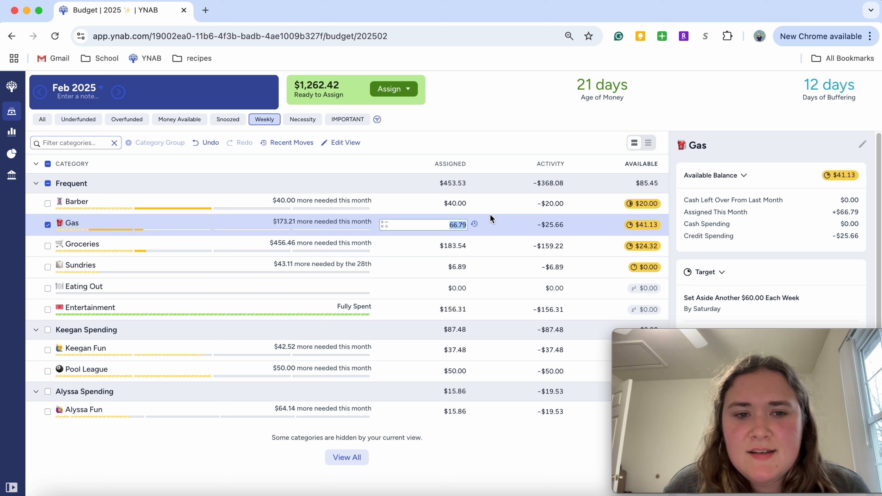
type("+")
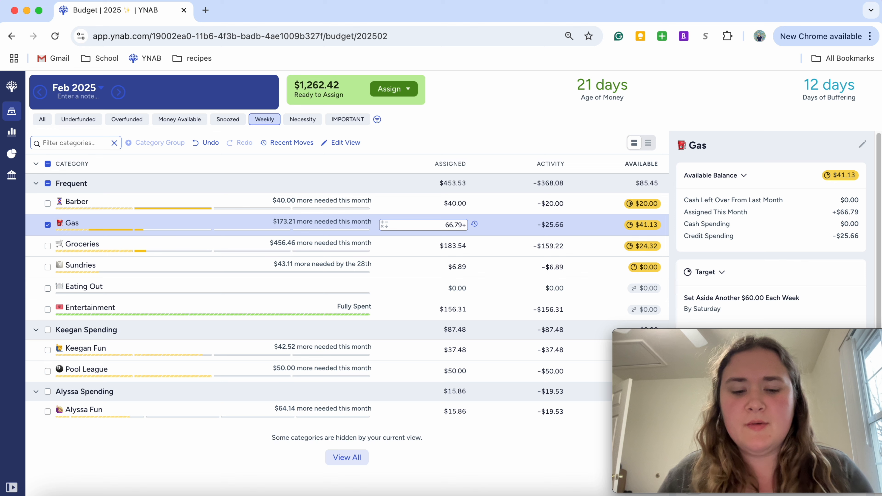
type("25")
key("Return")
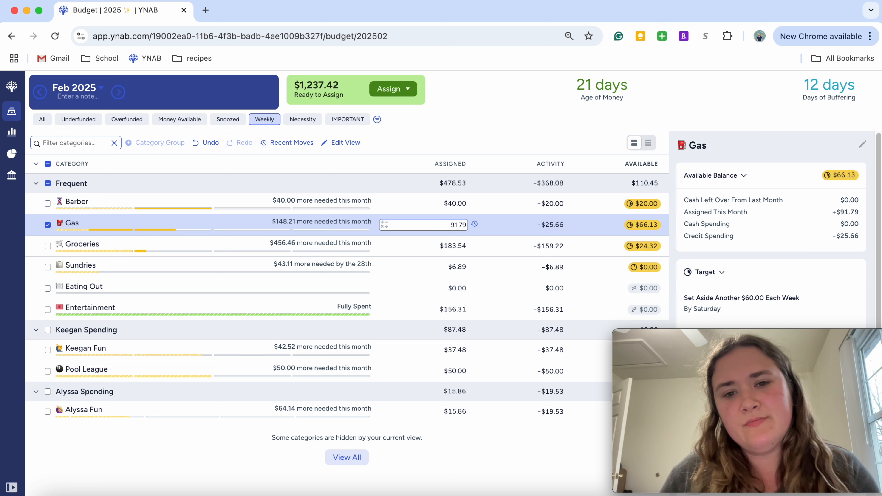
type("+")
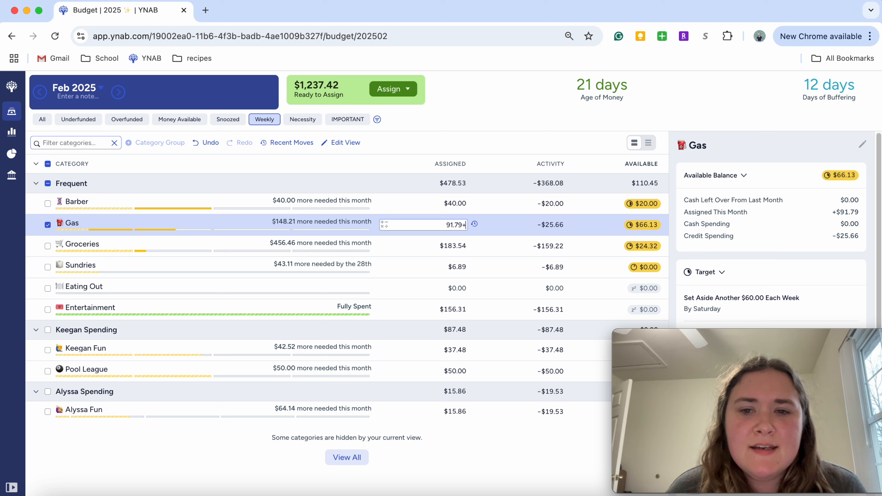
type("30")
key("Return")
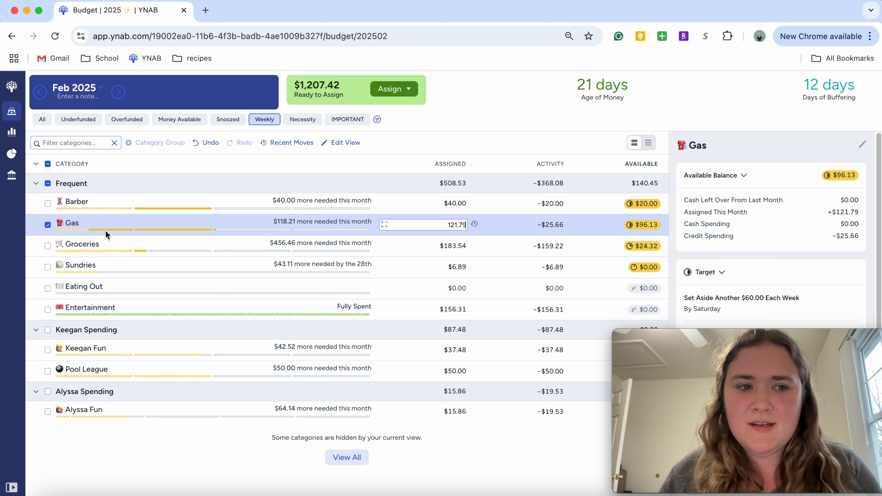
left_click(48, 225)
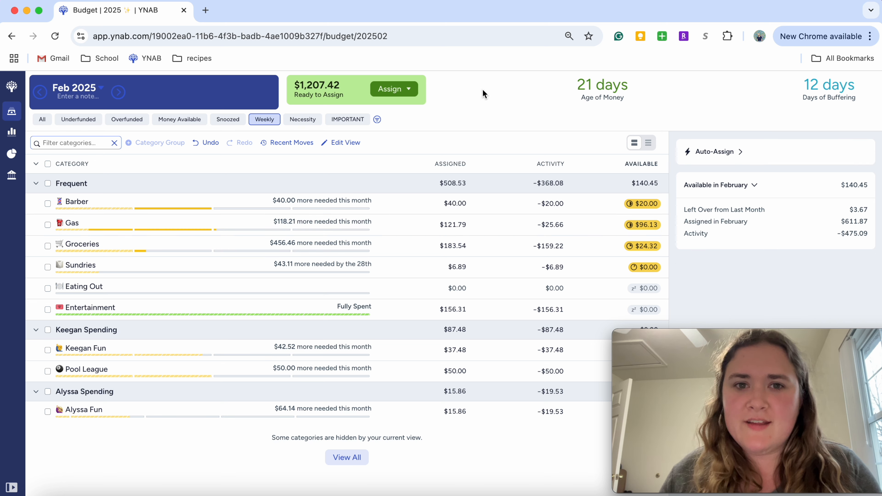
Step: Add $150 to the amount assigned to the Groceries category and clear the selection
left_click(432, 249)
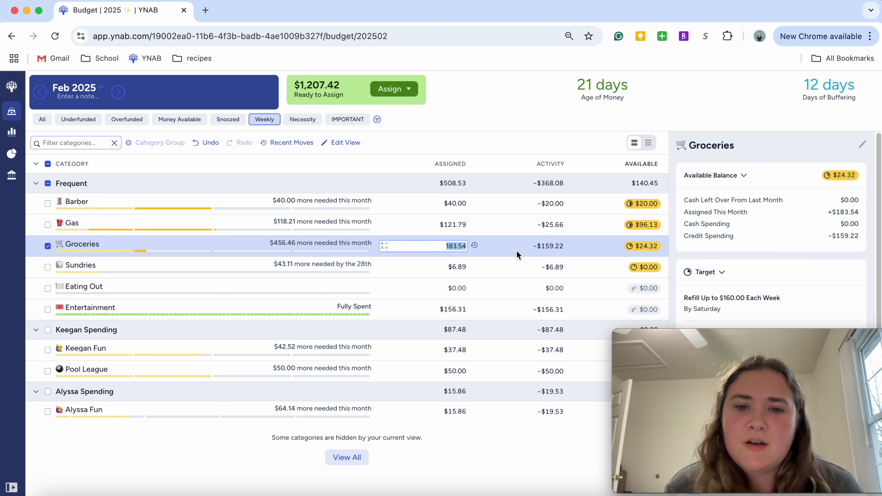
type("+150")
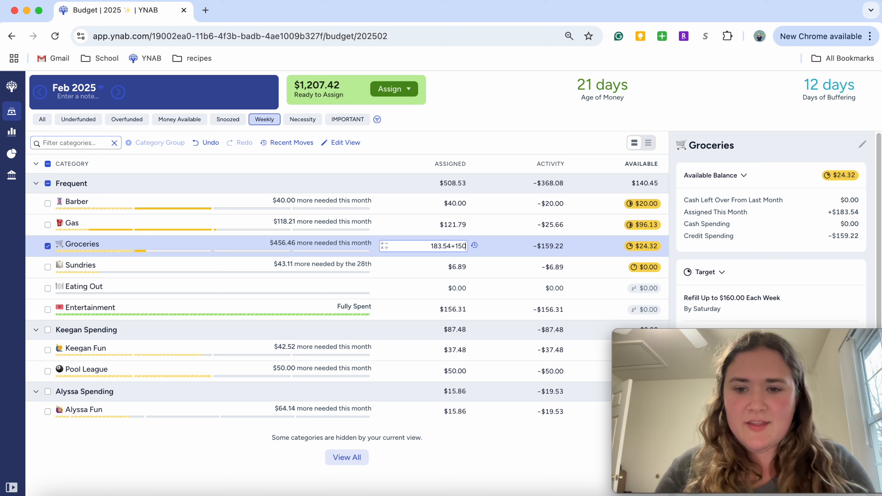
key("Return")
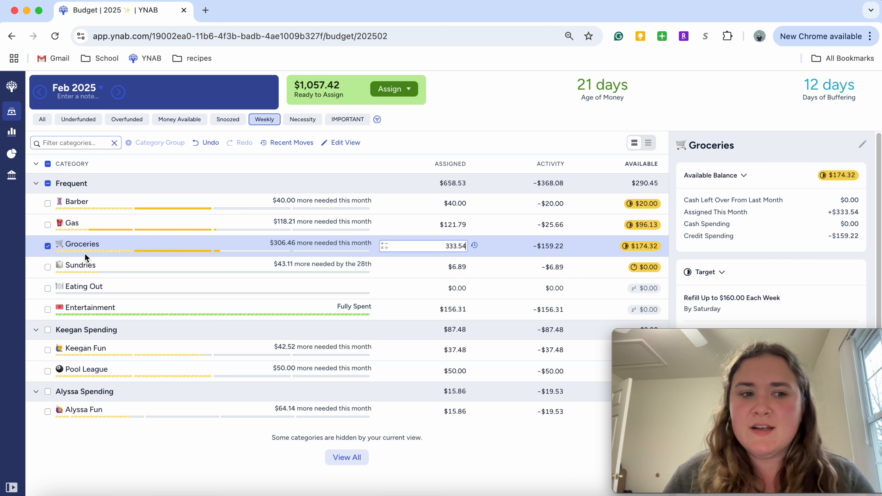
left_click(47, 246)
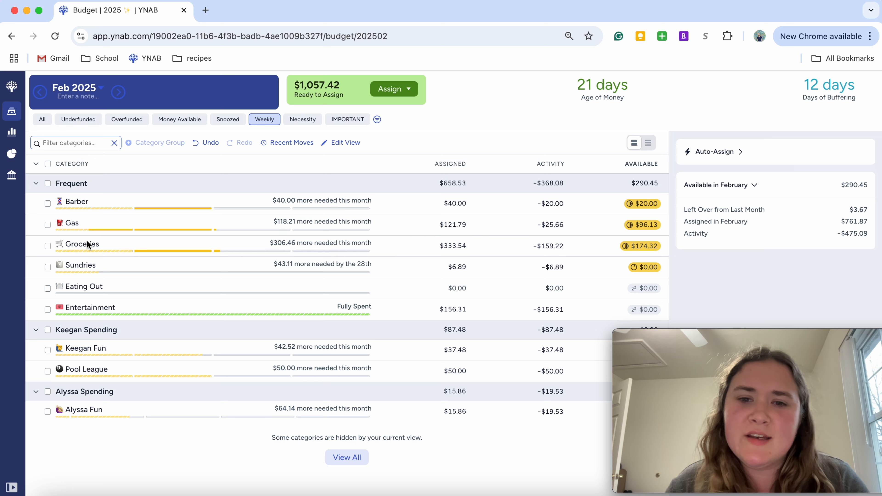
left_click(431, 267)
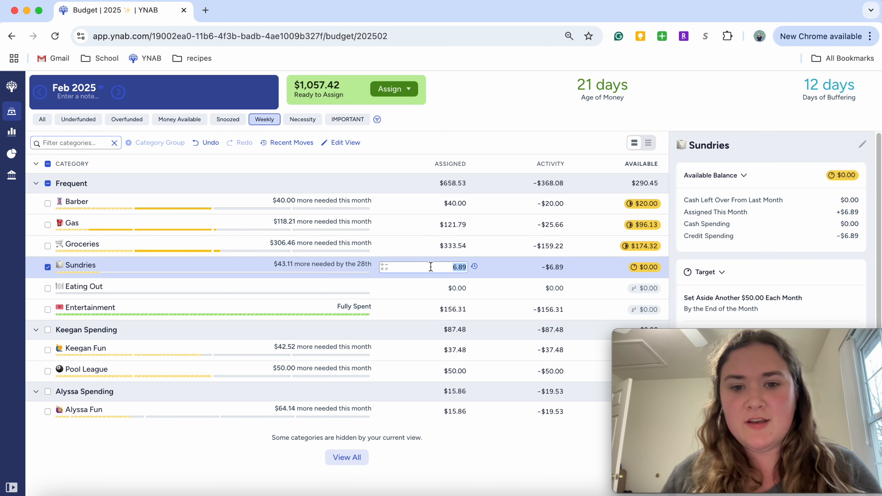
left_click(47, 265)
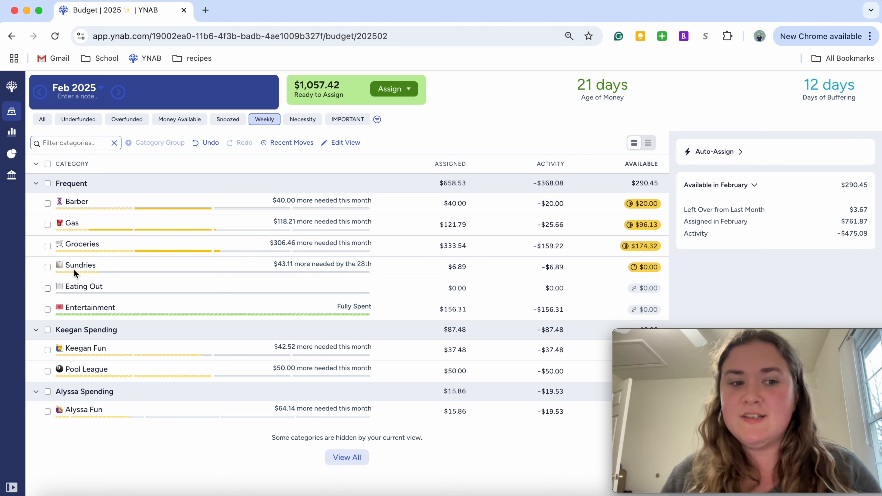
left_click(84, 269)
left_click(46, 267)
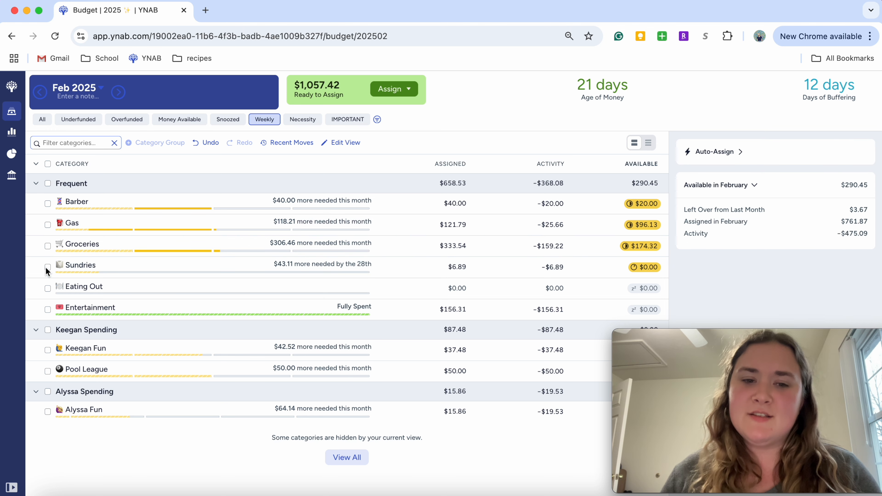
Step: Assign $80 to the Eating Out category in the Frequent group and clear the selection
left_click(451, 287)
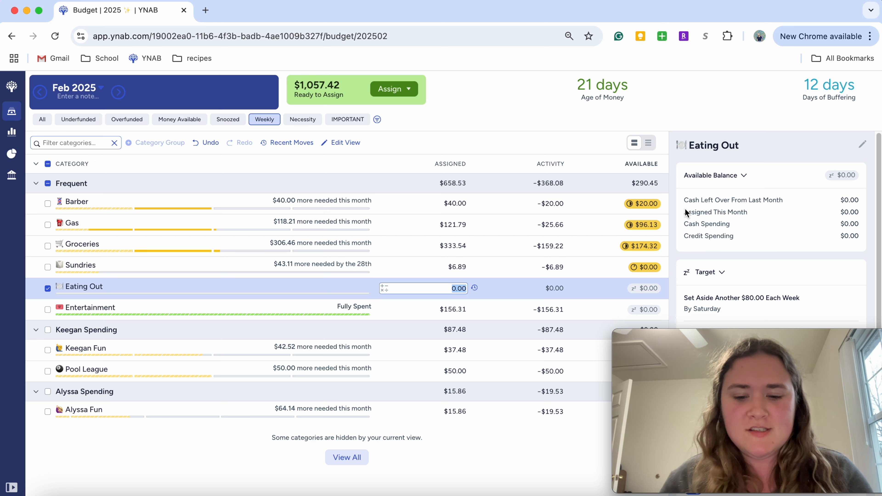
type("*0")
key("BackSpace")
key("BackSpace")
key("BackSpace")
key("BackSpace")
key("BackSpace")
key("BackSpace")
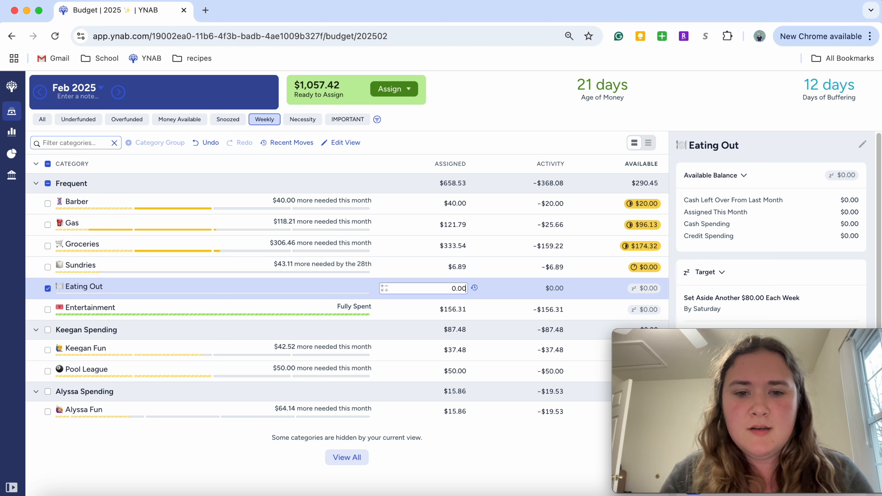
type("80")
key("Return")
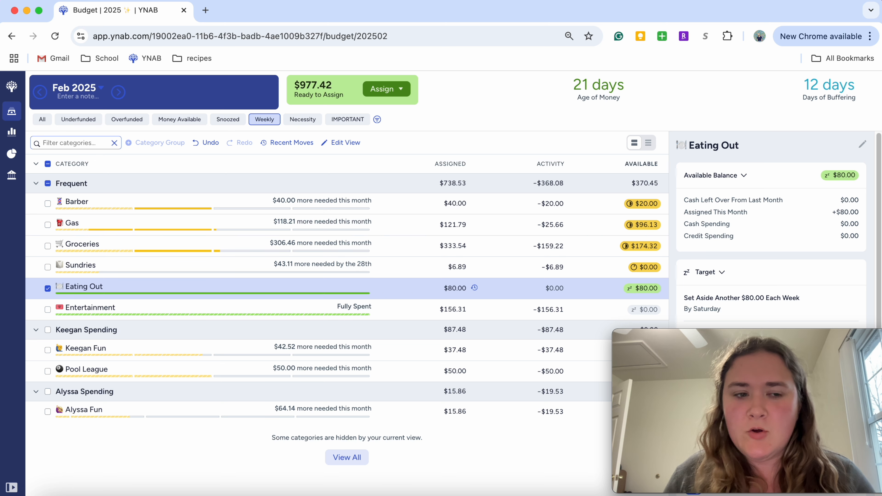
left_click(47, 288)
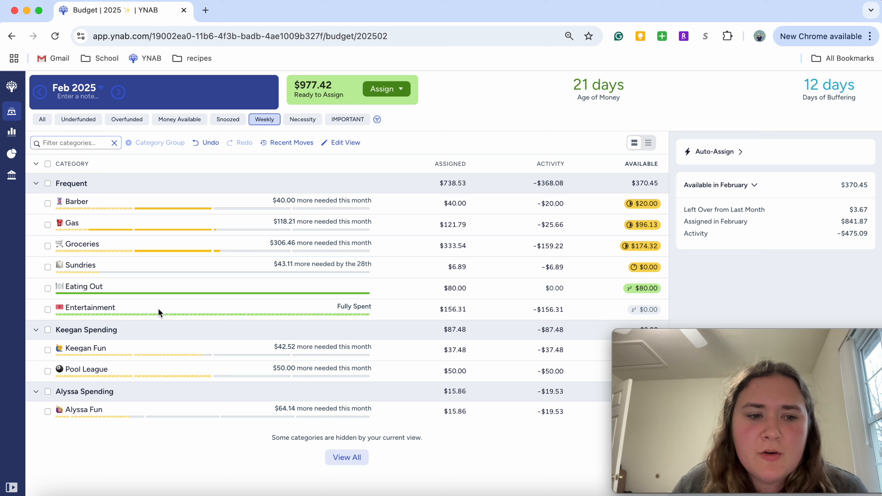
Step: Add $20 to the assigned amount of each of the two personal Fun categories in the personal spending groups
left_click(453, 350)
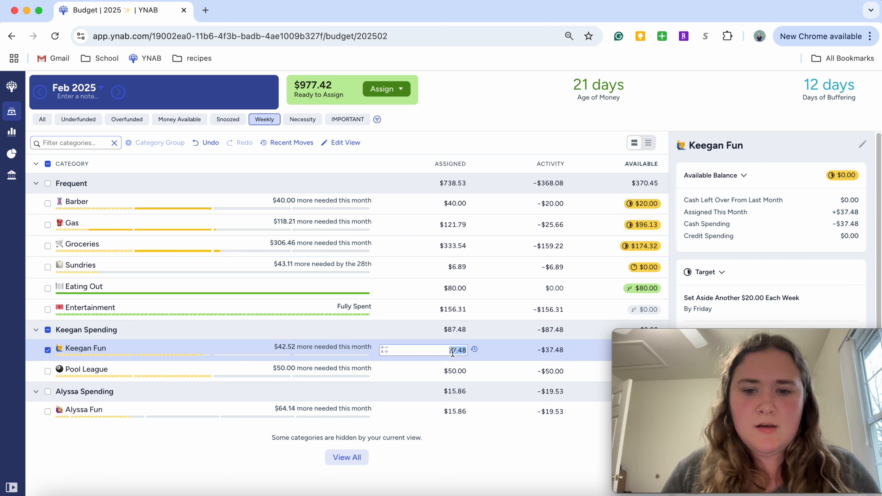
type("+20")
key("Return")
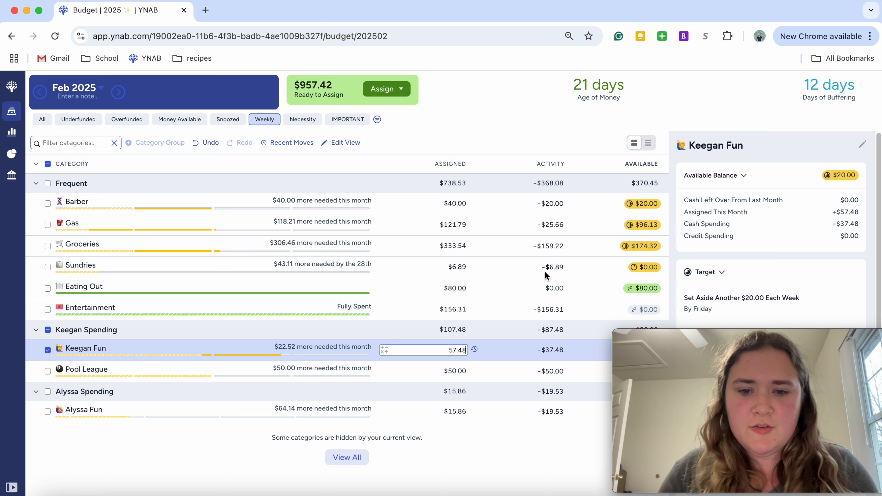
left_click(447, 413)
key("Right")
type("+20")
key("Return")
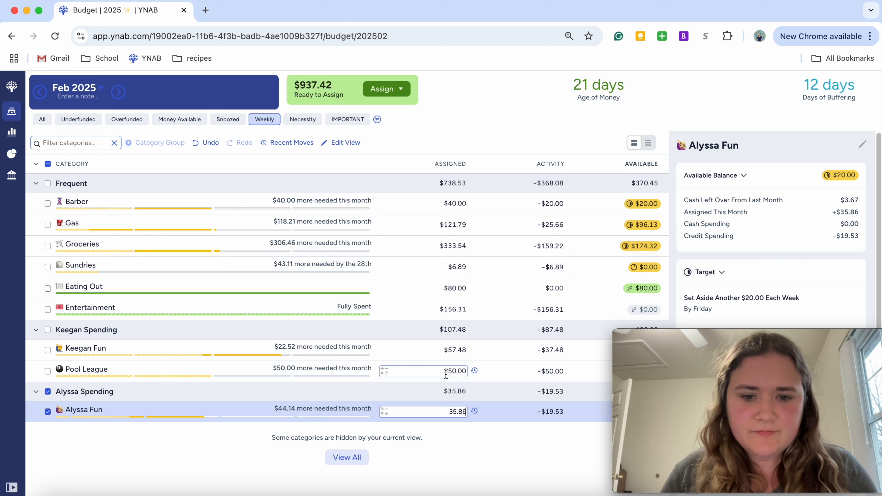
Step: Add $25 to the amount assigned to the Pool League category and leave no category selected
left_click(446, 374)
key("Right")
type("+25")
key("Return")
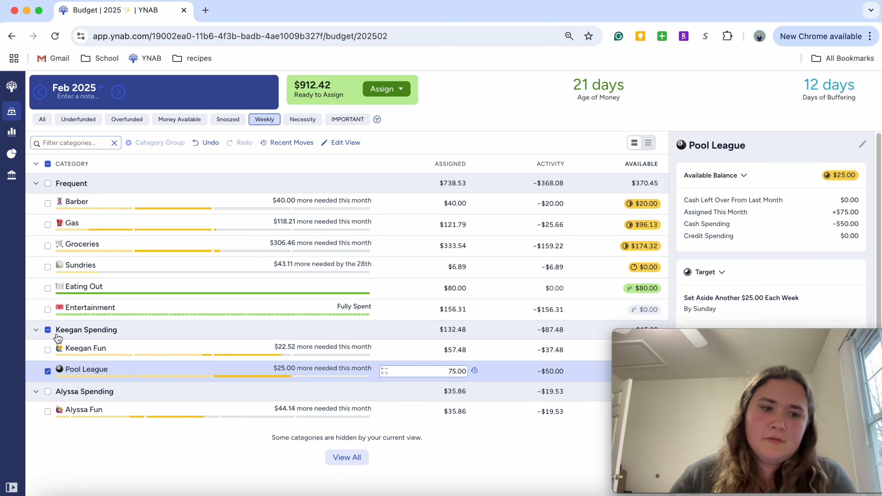
left_click(48, 330)
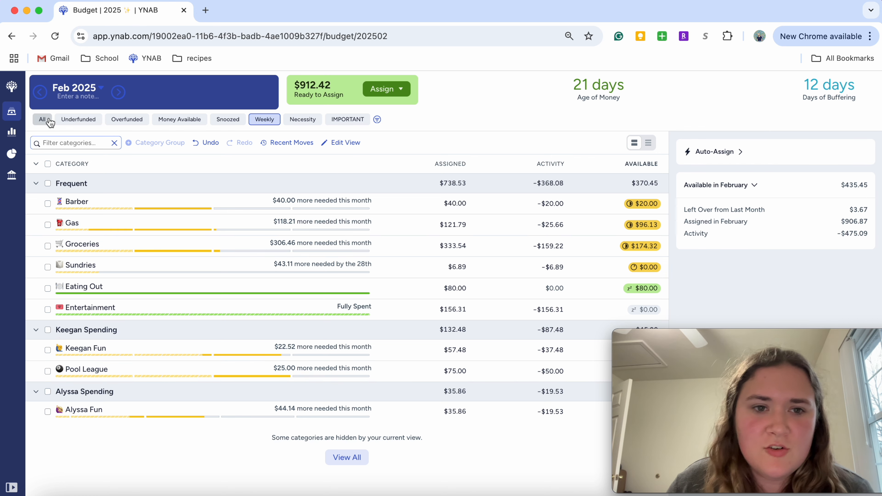
Step: Show all budget categories again and collapse the Bills group to review the Frequent and Non-Monthly groups
left_click(42, 119)
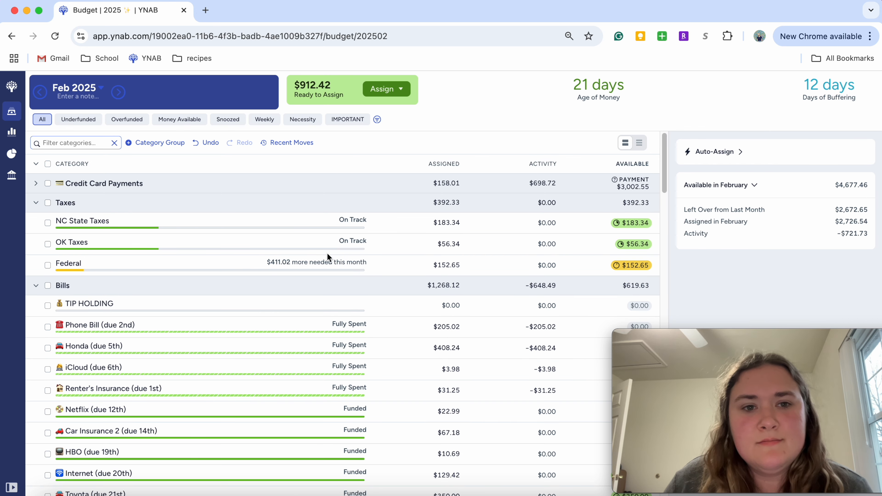
scroll(141, 313, "down", 3)
scroll(140, 315, "up", 3)
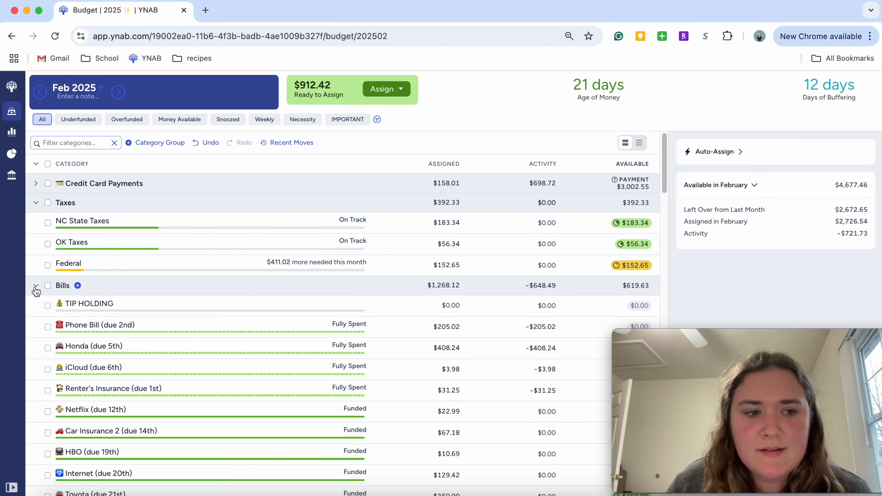
left_click(36, 289)
scroll(62, 294, "down", 1)
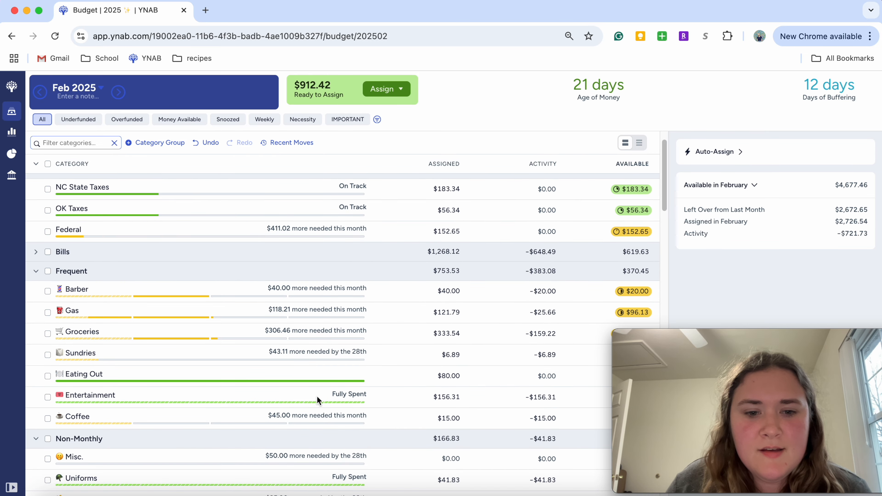
scroll(315, 396, "down", 1)
scroll(314, 394, "down", 10)
scroll(314, 393, "up", 9)
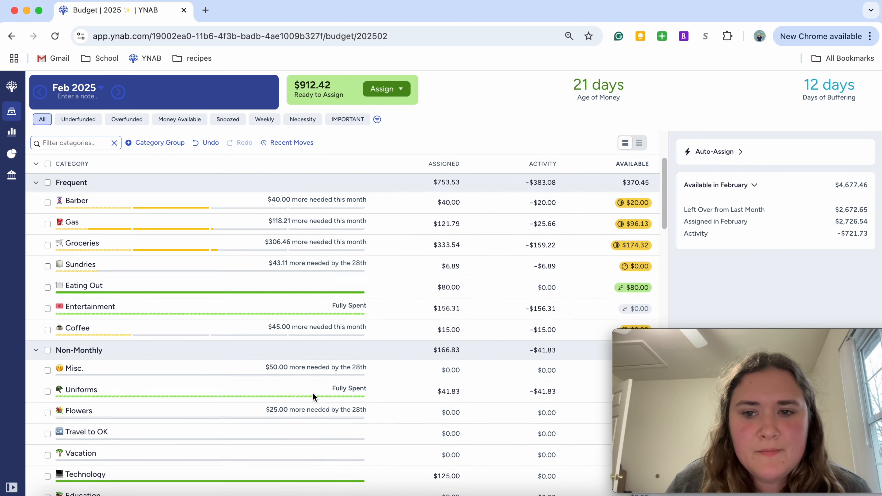
Step: Set the assigned amount of the Coffee category to $30, clear the selection and collapse the Frequent group
scroll(312, 392, "down", 1)
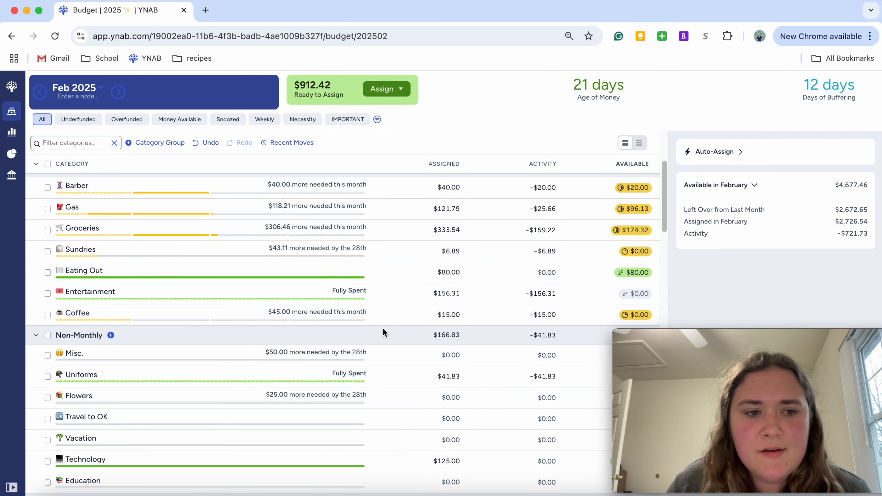
scroll(84, 253, "up", 1)
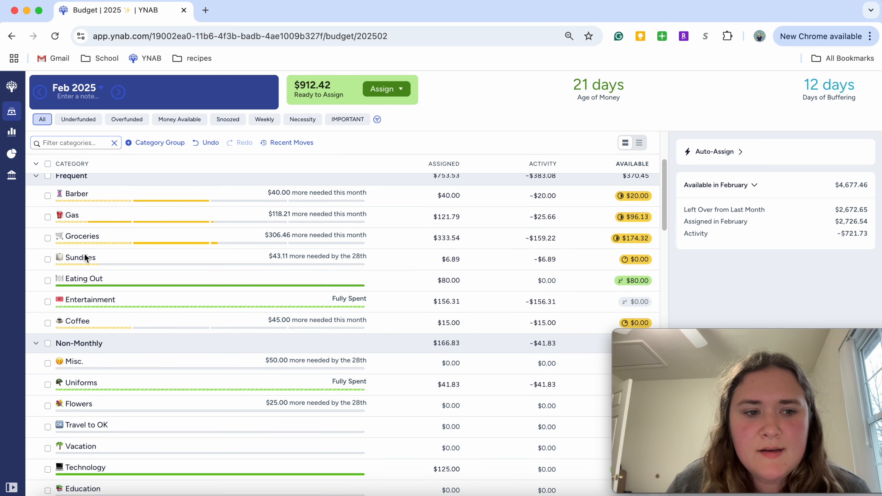
left_click(430, 328)
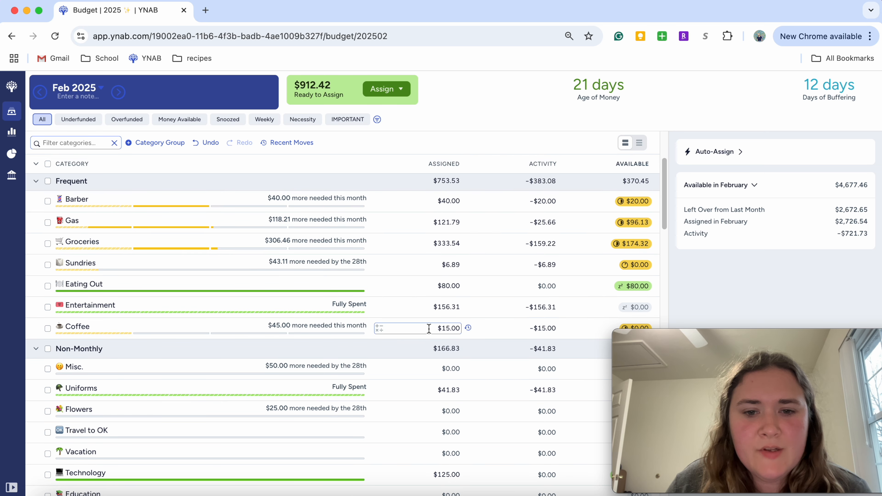
type("30")
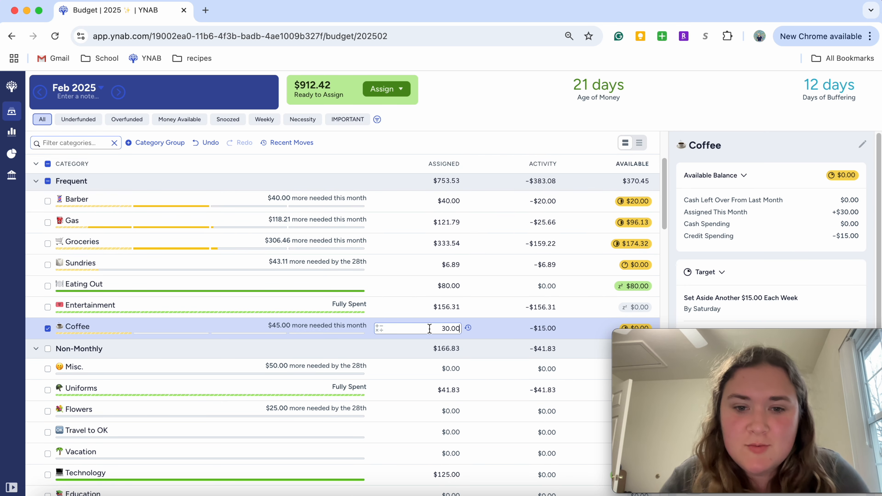
key("Return")
left_click(47, 329)
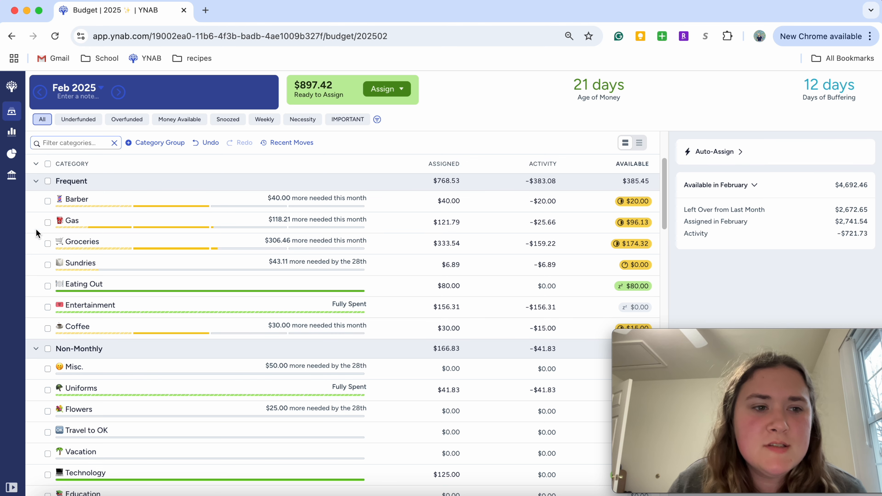
left_click(36, 181)
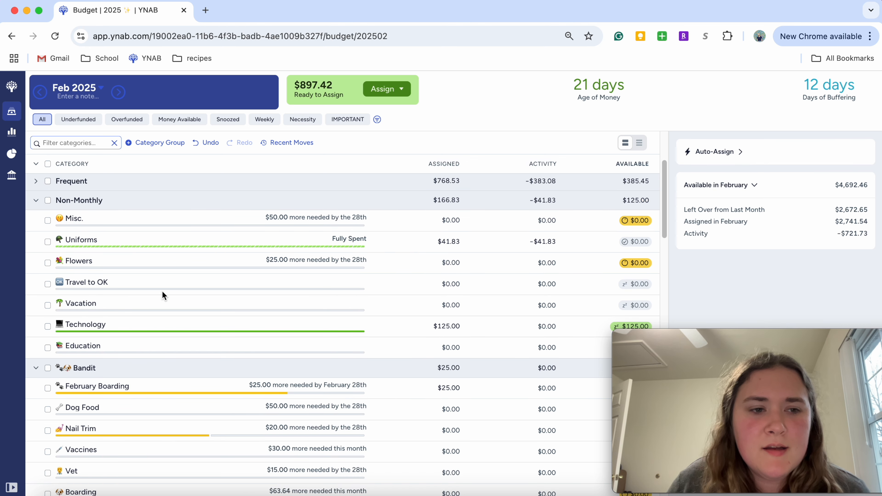
Step: Add $175 to the amount assigned to the Uniforms category in the Non-Monthly group and clear the selection
scroll(194, 280, "down", 1)
left_click(47, 236)
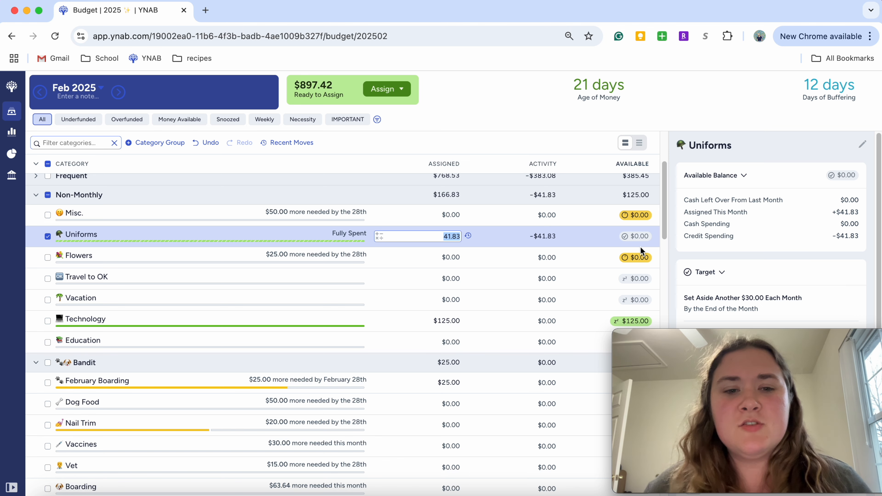
type("+")
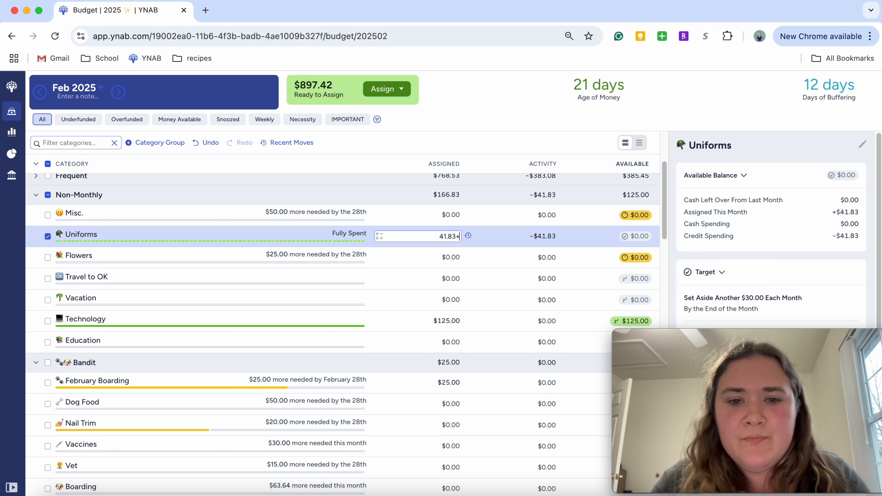
type("1")
type("75")
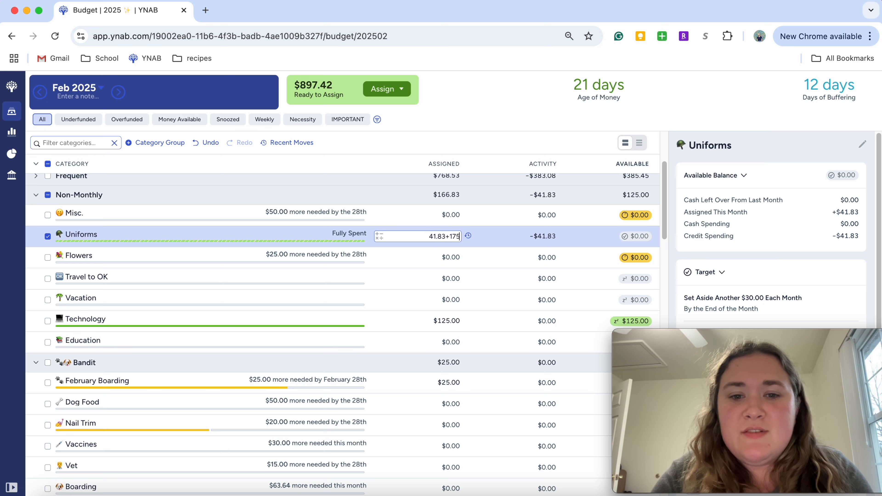
key("Return")
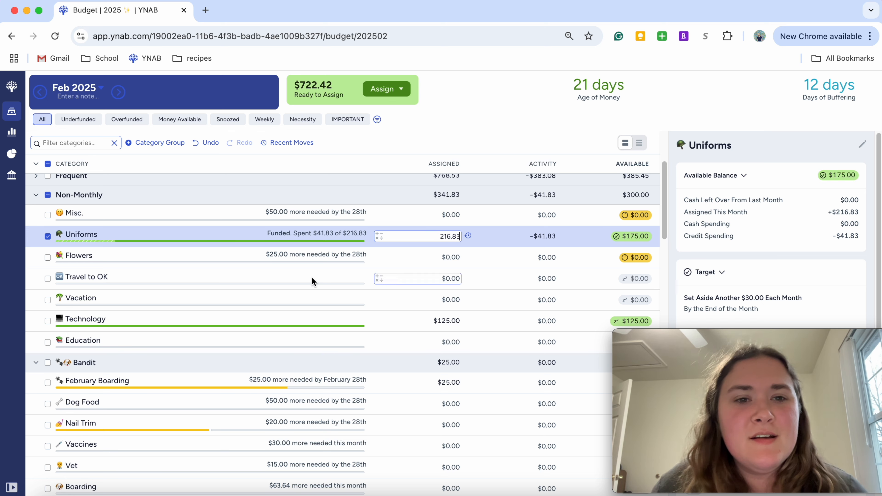
left_click(49, 236)
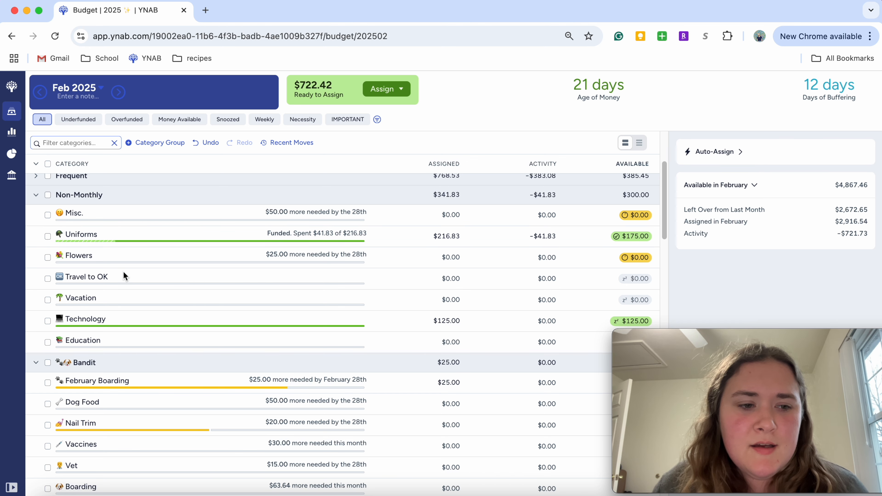
Step: Set the assigned amount of the Uniforms category to $241.83, clear the selection and collapse the Non-Monthly group
left_click(438, 237)
type("241.83")
key("Return")
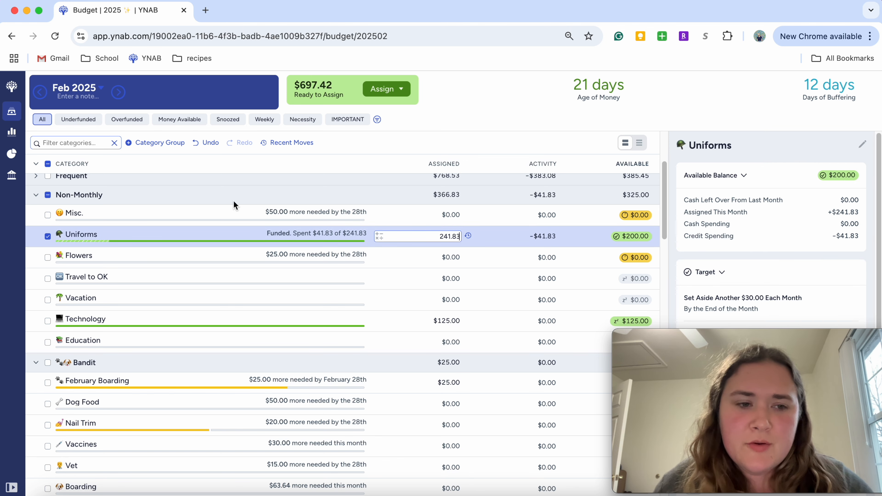
left_click(49, 236)
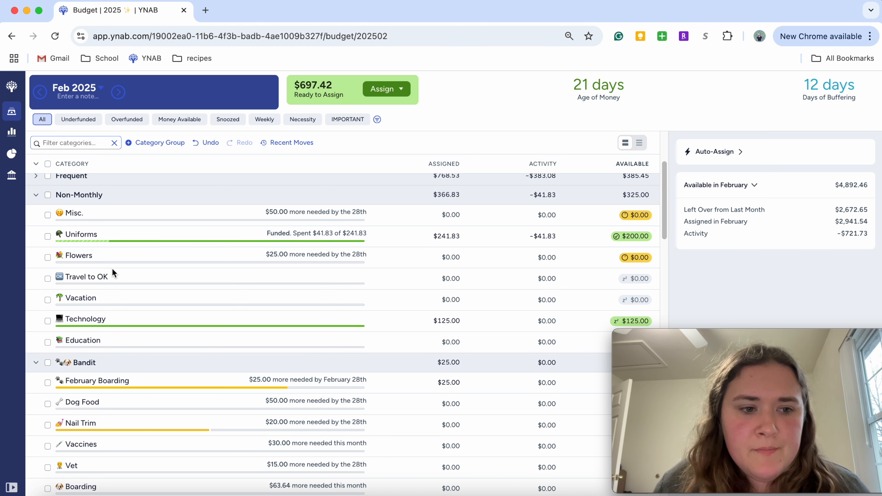
left_click(35, 196)
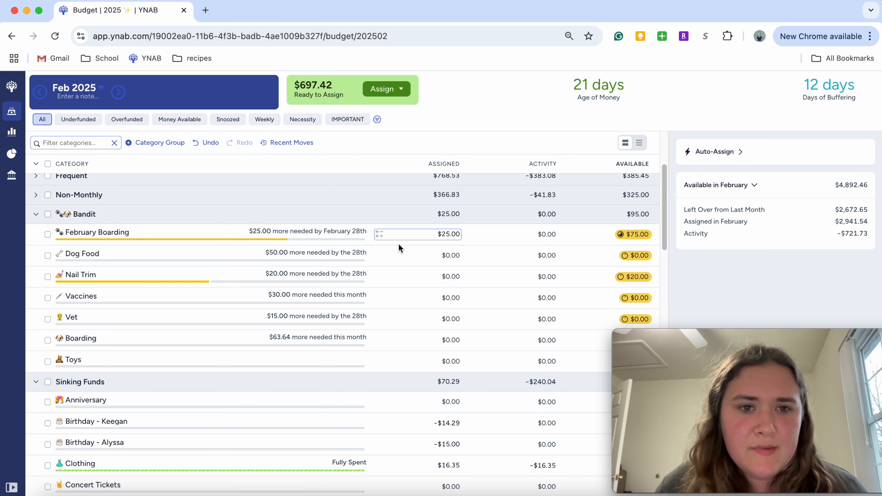
Step: Set the assigned amount of the February Boarding category in the Bandit group to $50 and clear the selection
scroll(399, 243, "down", 1)
left_click(421, 225)
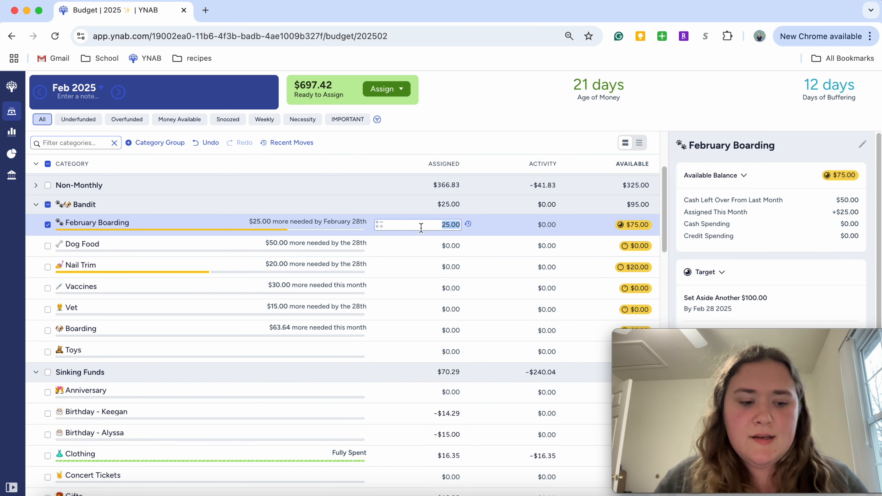
type("50")
key("Return")
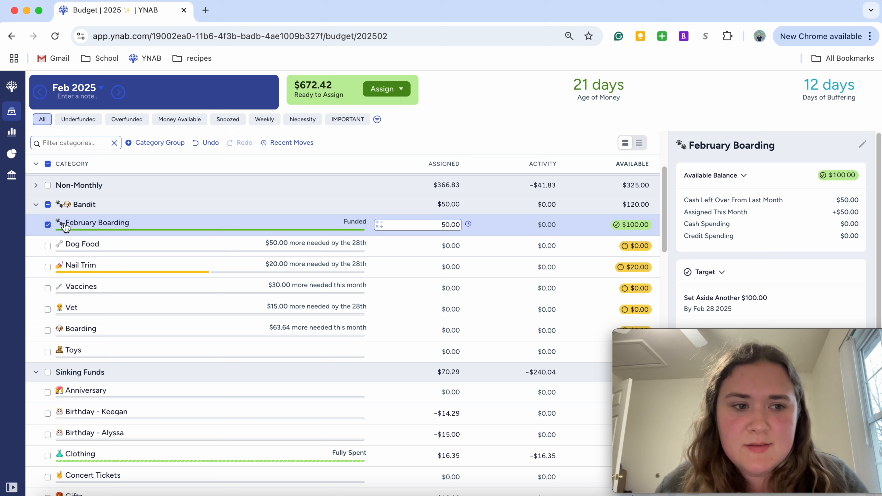
left_click(47, 224)
Step: Assign $50 to the Dog Food category in the Bandit group and leave no category selected
left_click(137, 249)
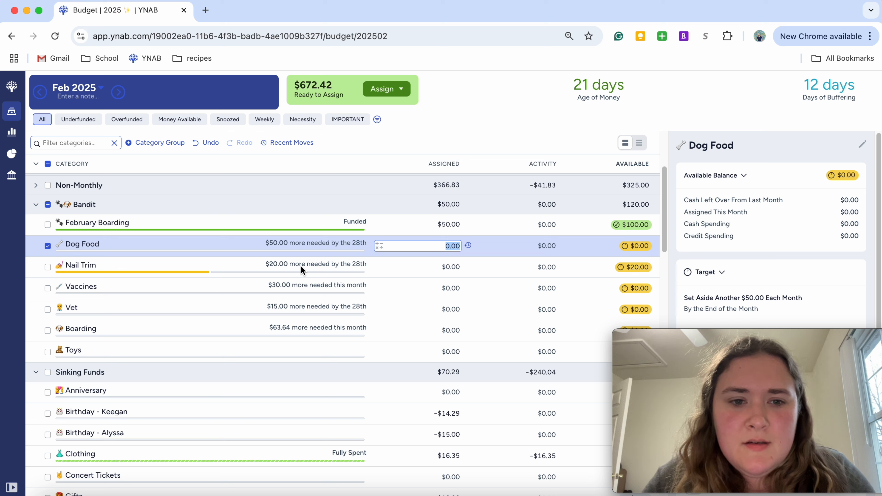
type("50")
key("Return")
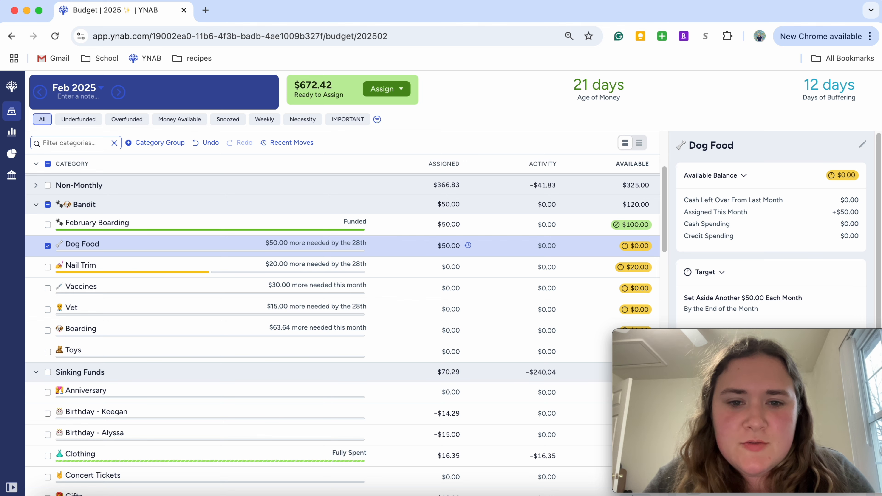
left_click(46, 246)
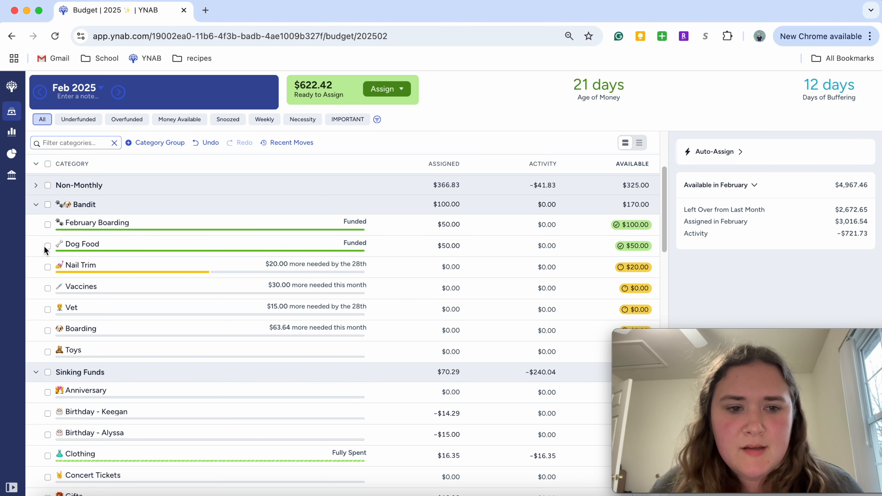
Step: Review the remaining Bandit categories and all Sinking Funds categories for amounts still needed
scroll(56, 256, "down", 1)
scroll(58, 256, "down", 3)
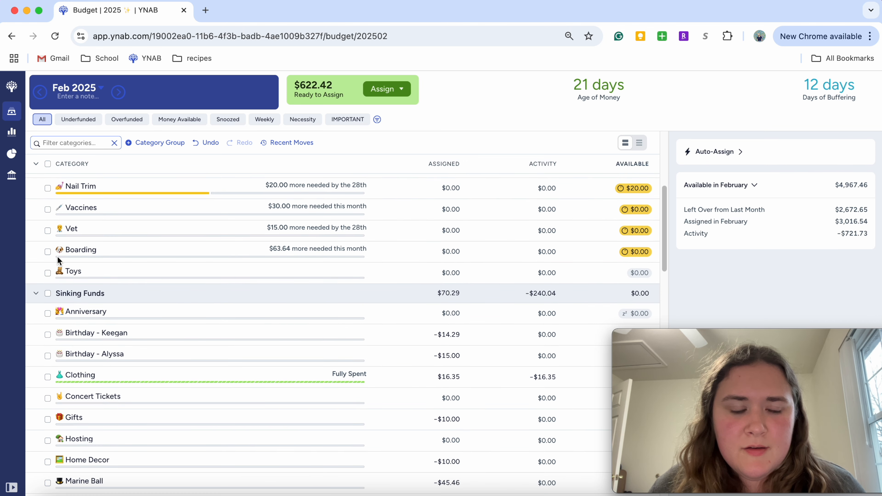
scroll(85, 234, "down", 1)
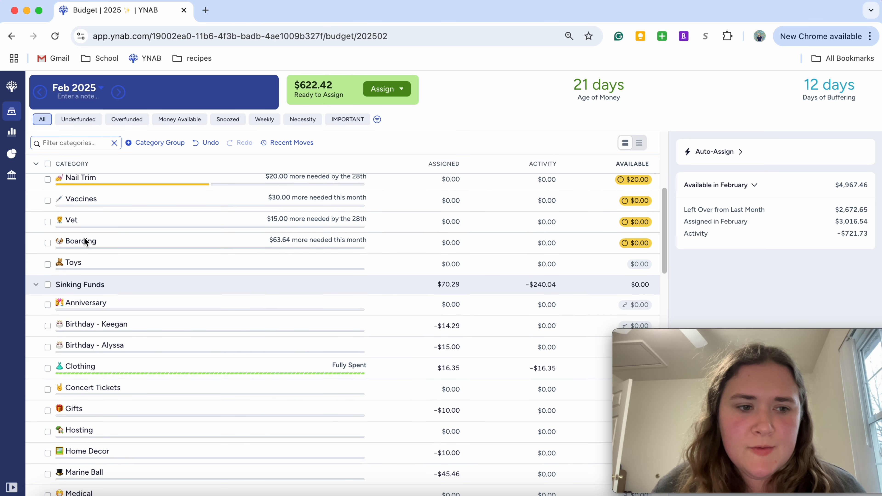
scroll(126, 260, "down", 1)
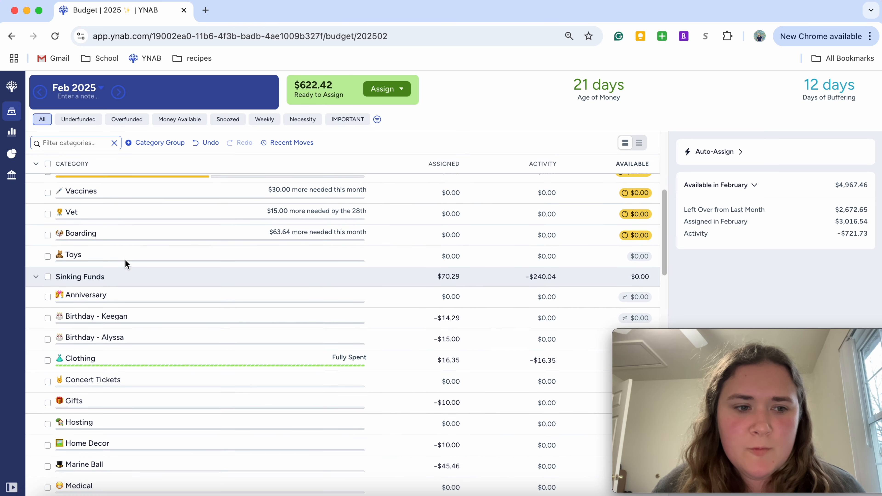
scroll(121, 246, "down", 3)
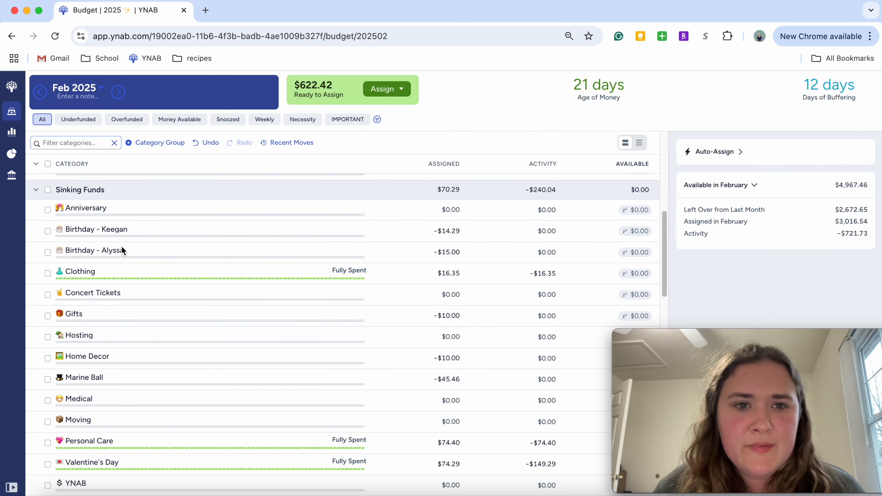
scroll(231, 270, "down", 1)
scroll(232, 275, "down", 3)
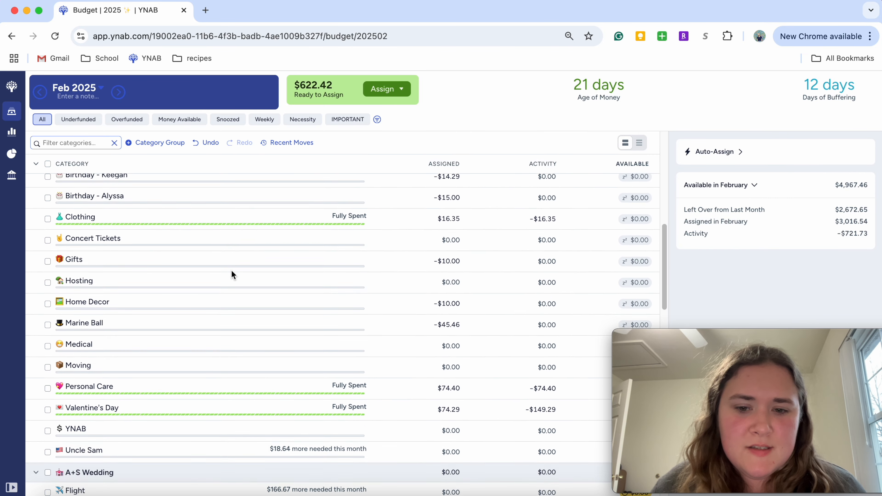
scroll(232, 271, "down", 4)
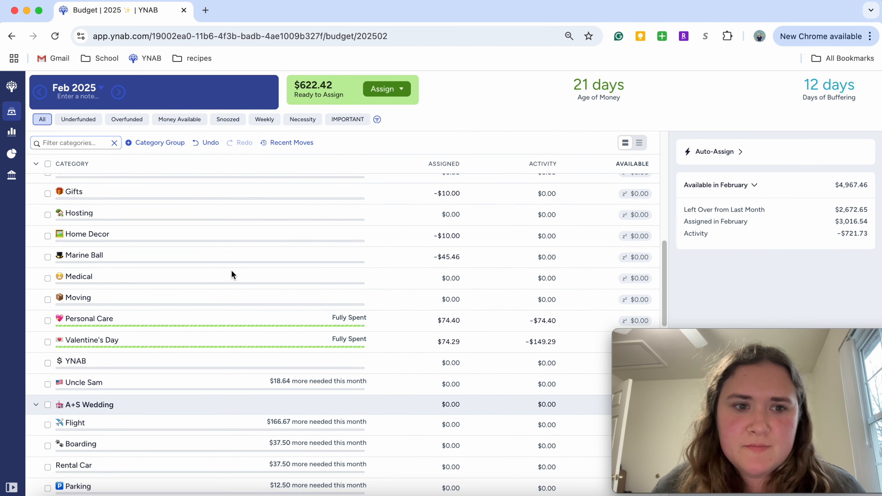
Step: Check the target of the YNAB category in the Sinking Funds group and assign $205 to that category
left_click(264, 299)
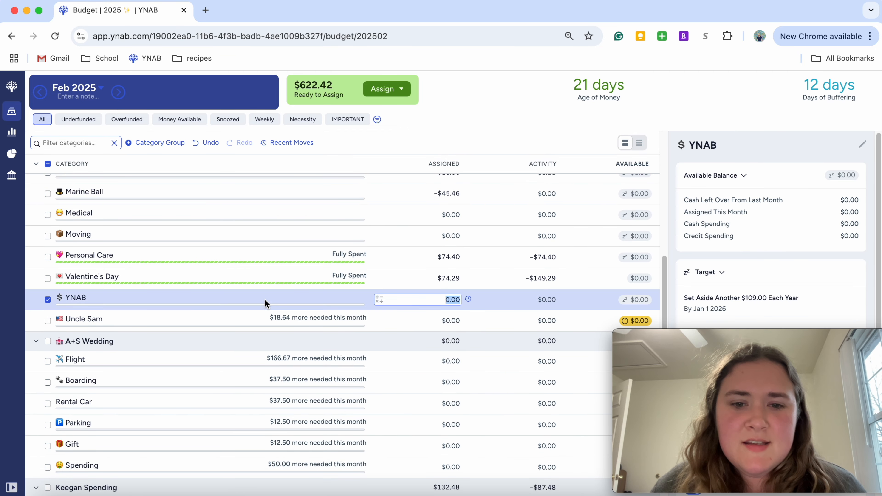
scroll(752, 295, "down", 1)
scroll(751, 295, "down", 4)
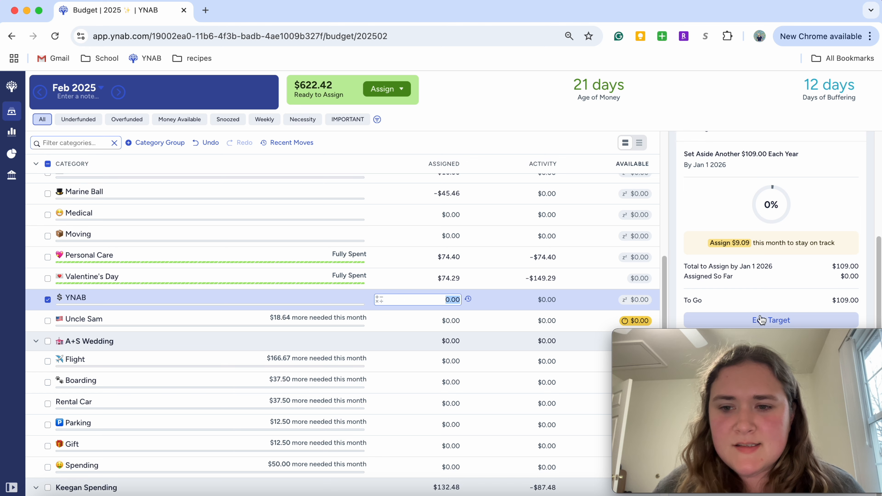
mouse_move(763, 339)
mouse_move(763, 339)
left_mouse_down()
mouse_move(750, 176)
mouse_move(768, 337)
left_mouse_up()
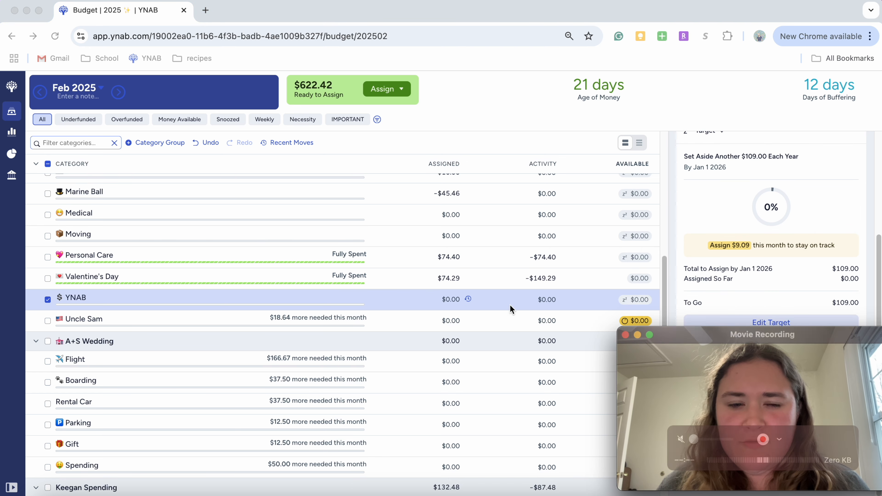
left_click(48, 300)
left_click(48, 299)
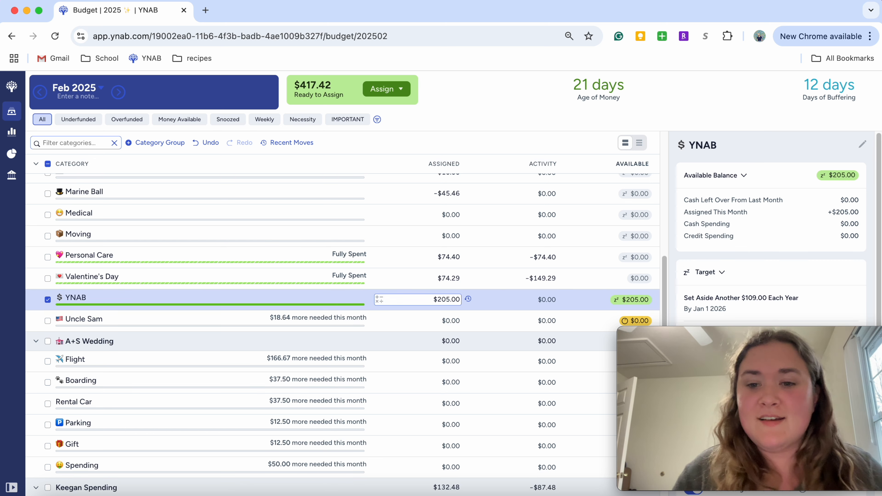
Step: Remove the amount assigned to the YNAB category in the Sinking Funds group
left_click(461, 193)
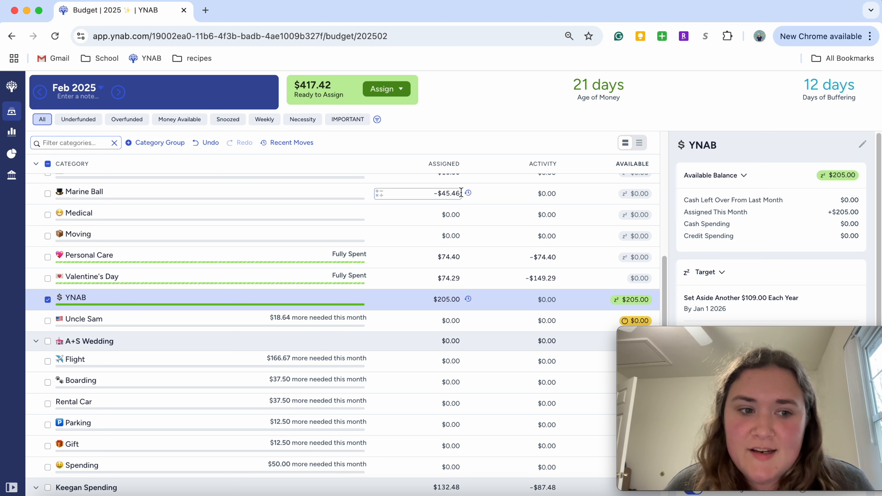
key("Down")
key("Down")
key("Down")
key("Down")
key("Down")
key("BackSpace")
key("BackSpace")
key("BackSpace")
key("BackSpace")
key("BackSpace")
key("BackSpace")
key("BackSpace")
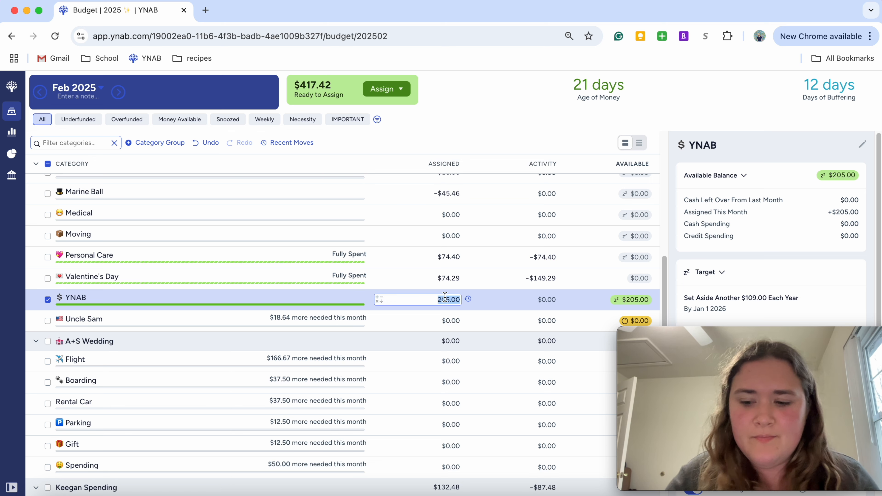
Step: Assign $205 to the Uncle Sam category in the Sinking Funds group and clear the selection
key("Down")
type("205")
key("Return")
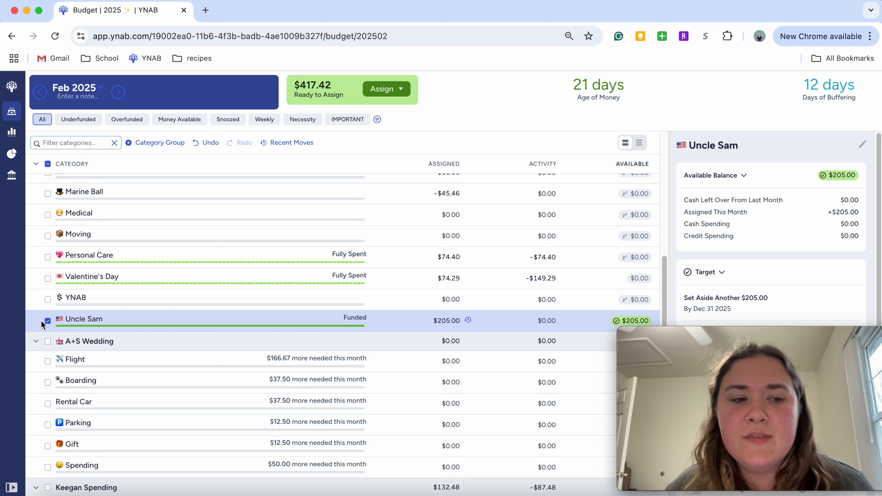
left_click(47, 322)
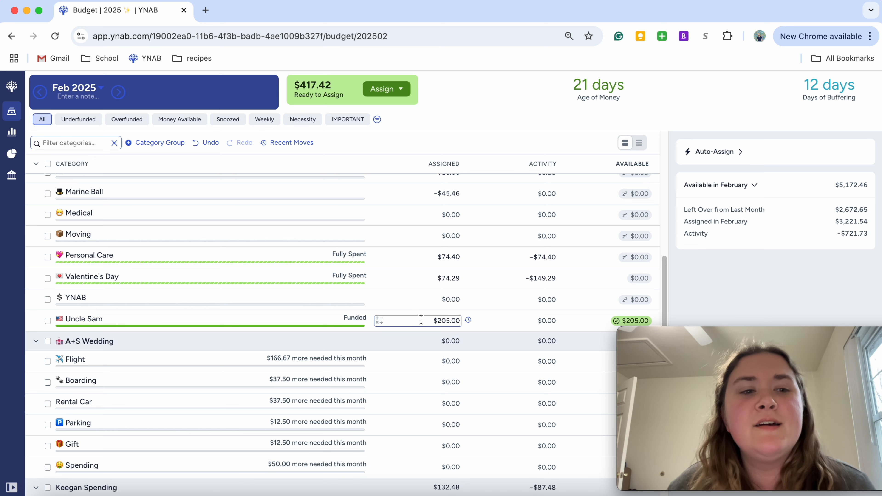
Step: Collapse the Sinking Funds group in the February category list
scroll(387, 286, "up", 15)
scroll(212, 363, "down", 14)
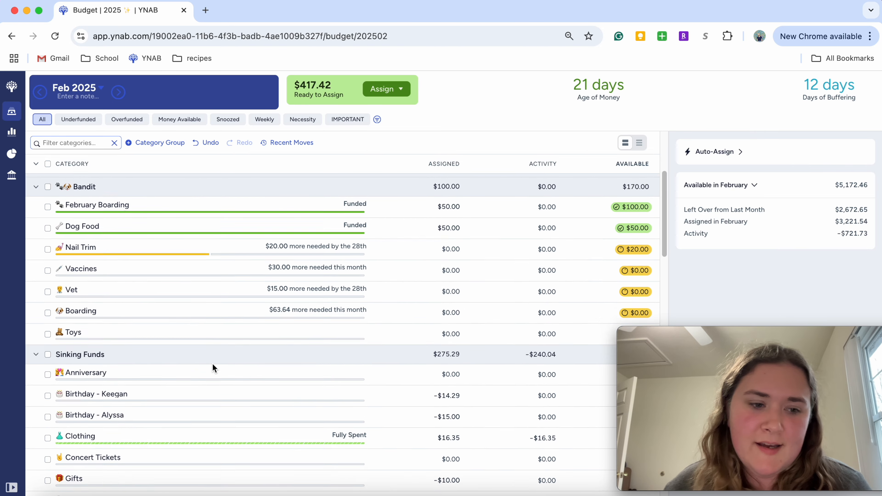
scroll(96, 252, "up", 1)
scroll(96, 255, "up", 5)
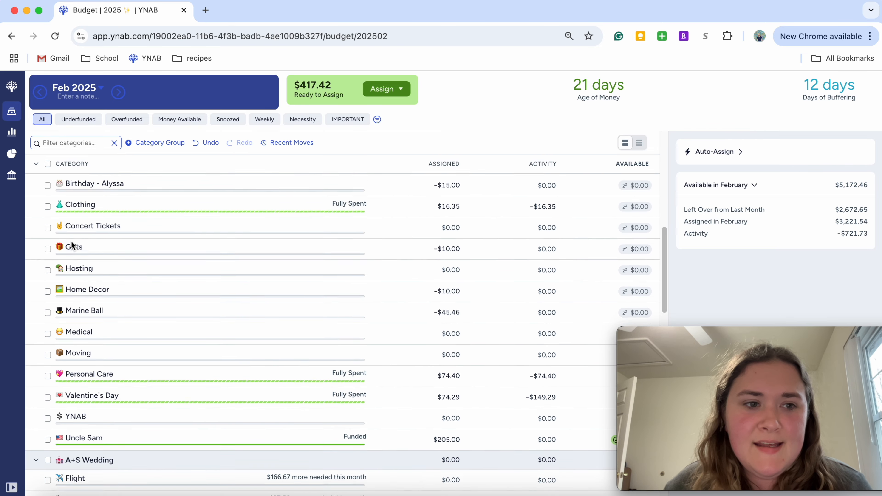
scroll(91, 256, "up", 3)
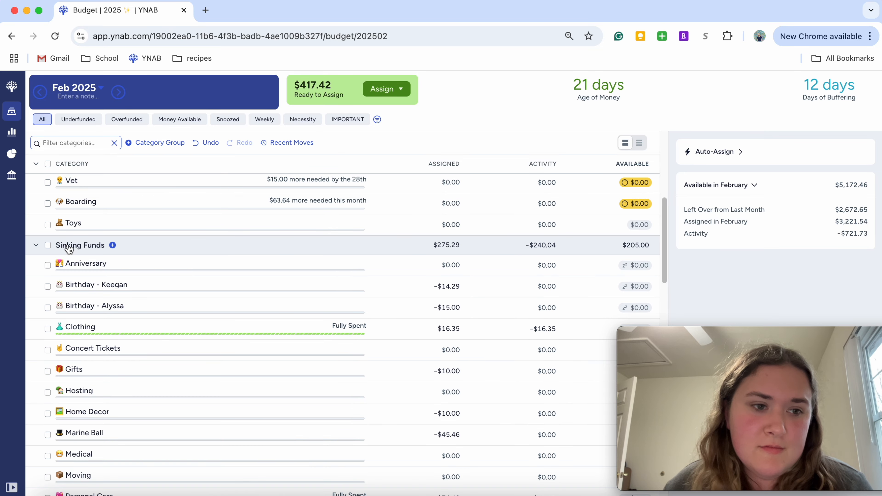
left_click(36, 246)
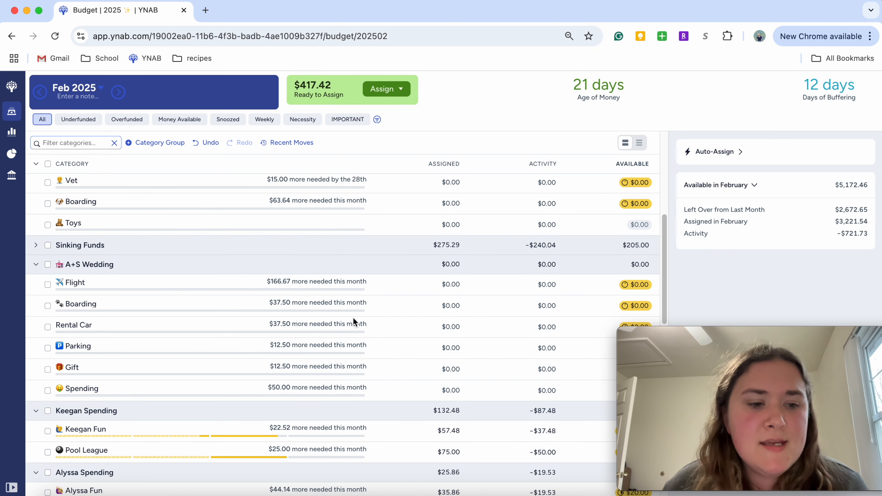
Step: Collapse both personal spending groups and the Christmas group in the category list
scroll(353, 317, "down", 6)
left_click(36, 224)
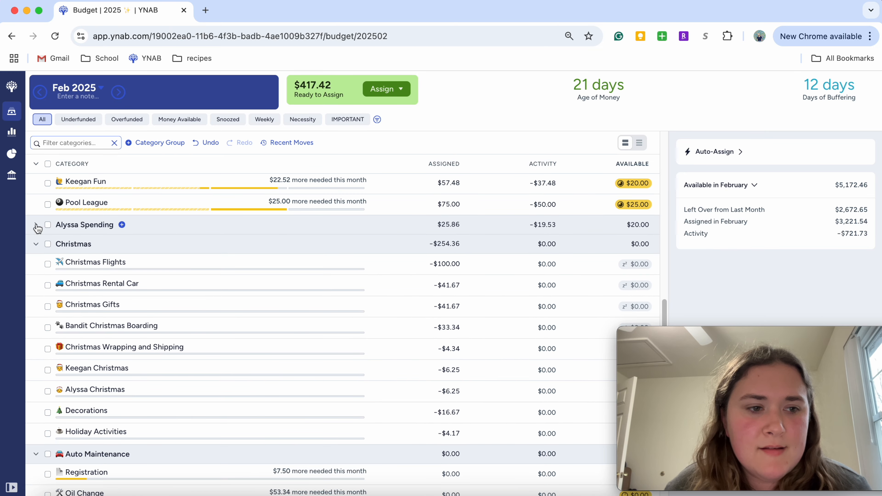
scroll(36, 219, "up", 2)
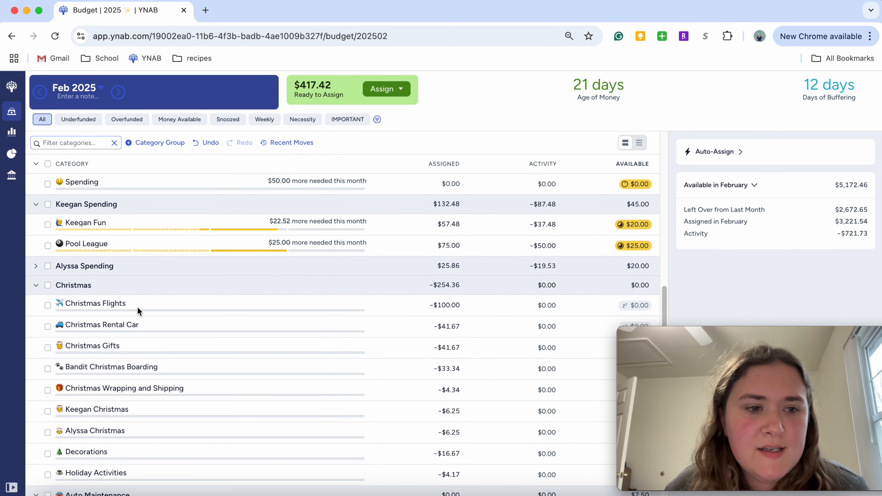
left_click(36, 205)
scroll(191, 342, "down", 2)
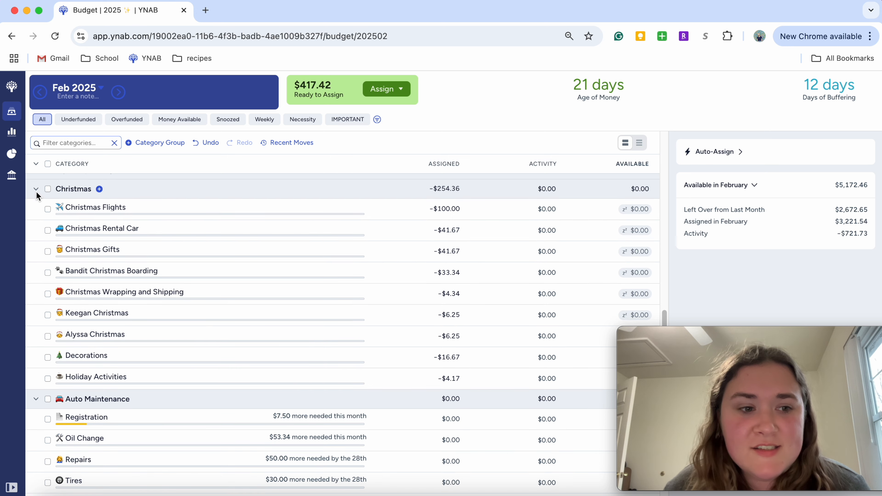
left_click(36, 190)
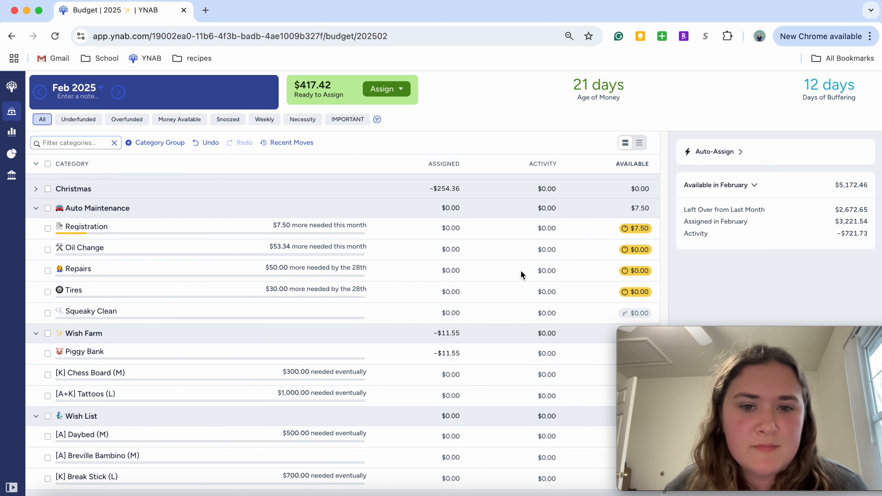
Step: Assign $95 to the Oil Change category in the Auto Maintenance group and clear the selection
left_click(455, 225)
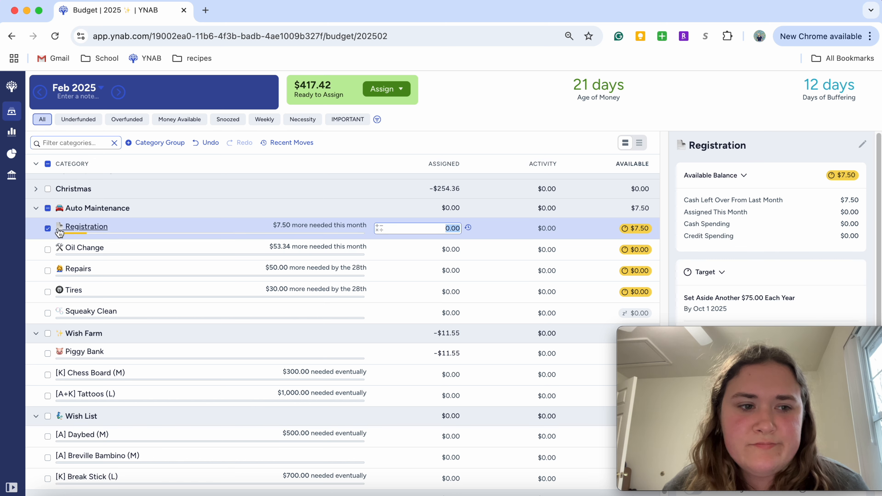
left_click(48, 228)
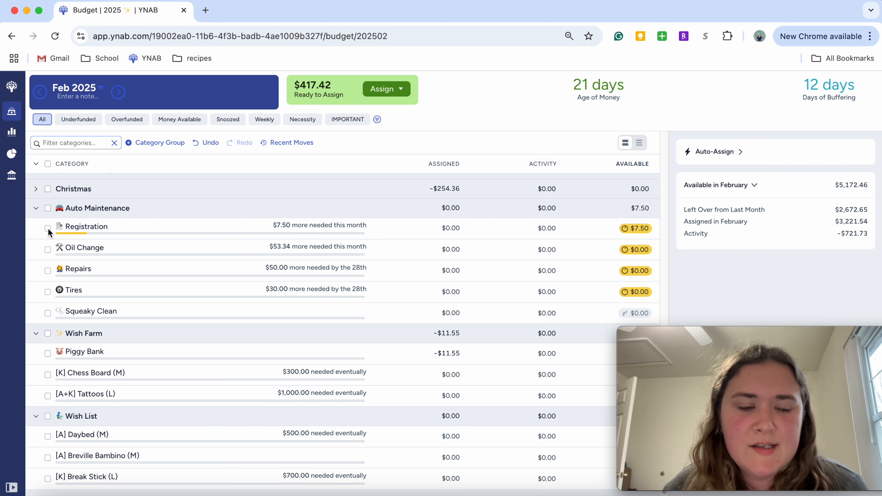
left_click(417, 253)
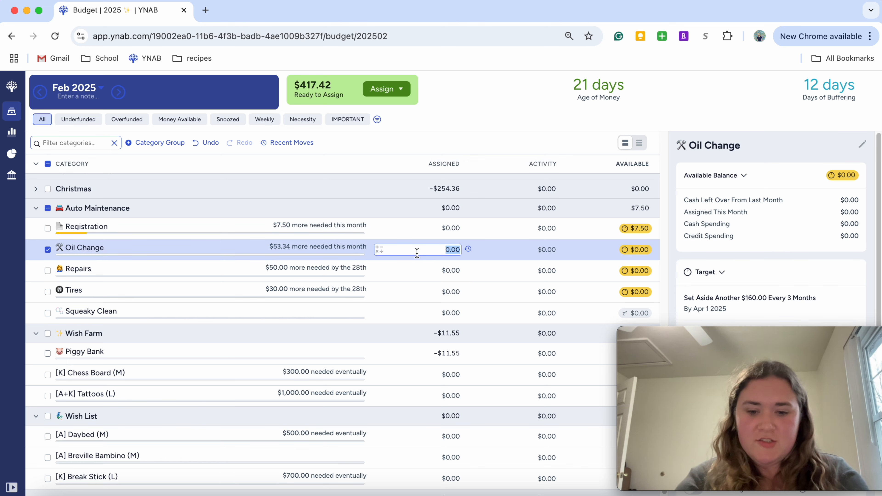
type("95")
key("Return")
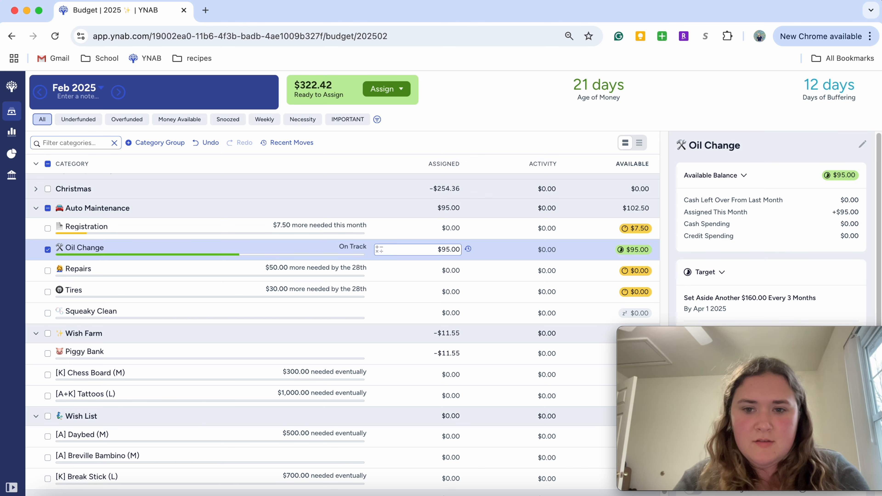
left_click(48, 250)
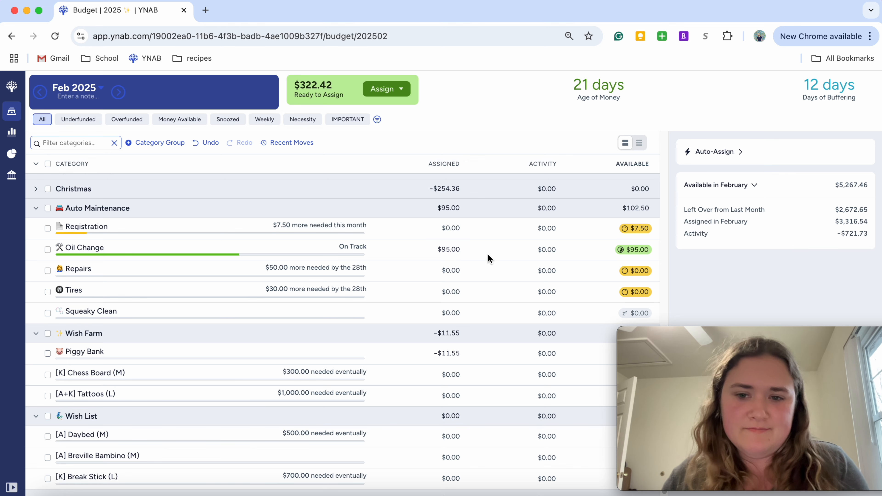
Step: Collapse the Auto Maintenance, Wish Farm and Wish List groups in the category list
left_click(36, 211)
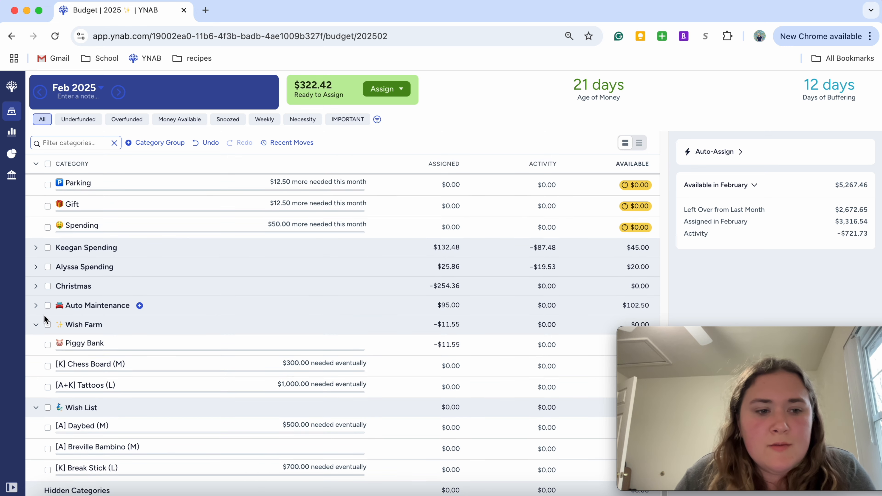
left_click(35, 324)
left_click(36, 408)
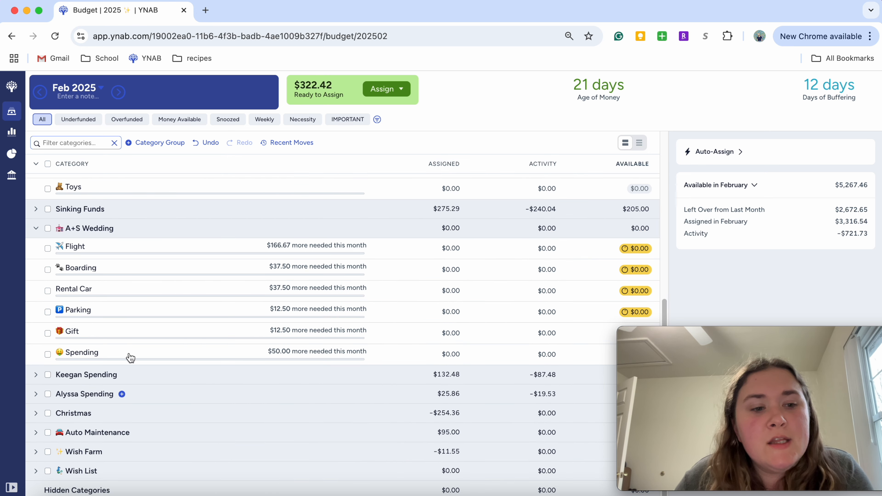
Step: Add $322.42 to the amount already assigned to the Federal category in the Taxes group and clear the selection
scroll(139, 348, "up", 10)
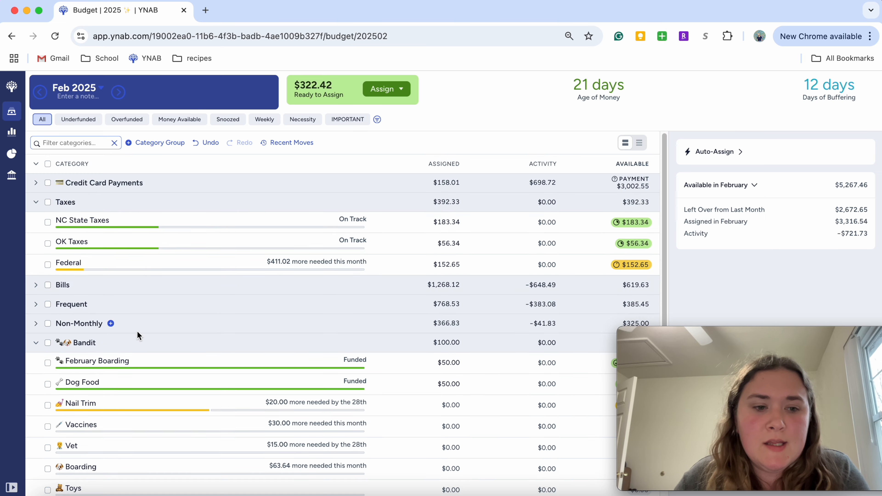
left_click(409, 266)
key("Right")
type("+322.42")
key("Return")
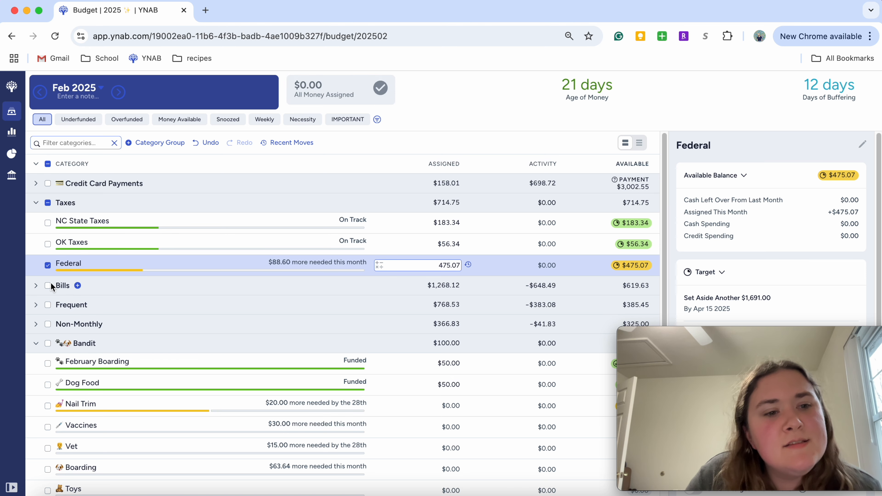
left_click(46, 266)
left_click(135, 261)
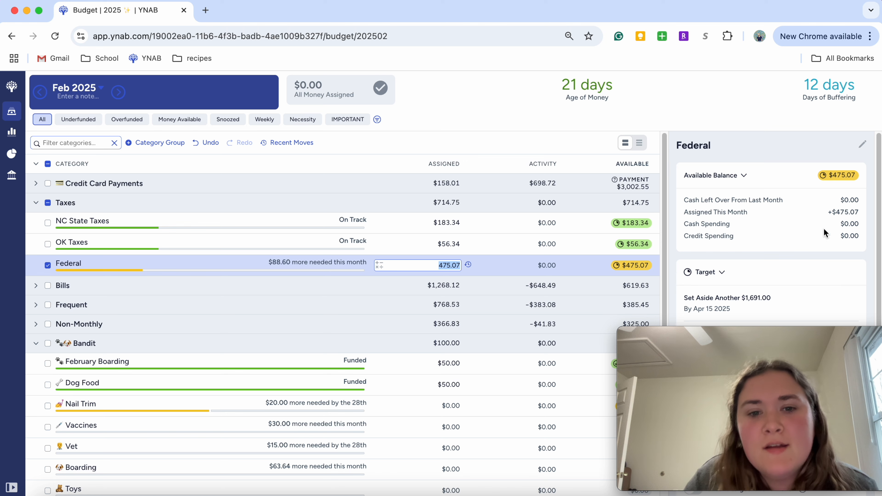
left_click(48, 265)
Step: Check the target progress of the NC State Taxes, OK Taxes and Federal categories one after another
left_click(46, 222)
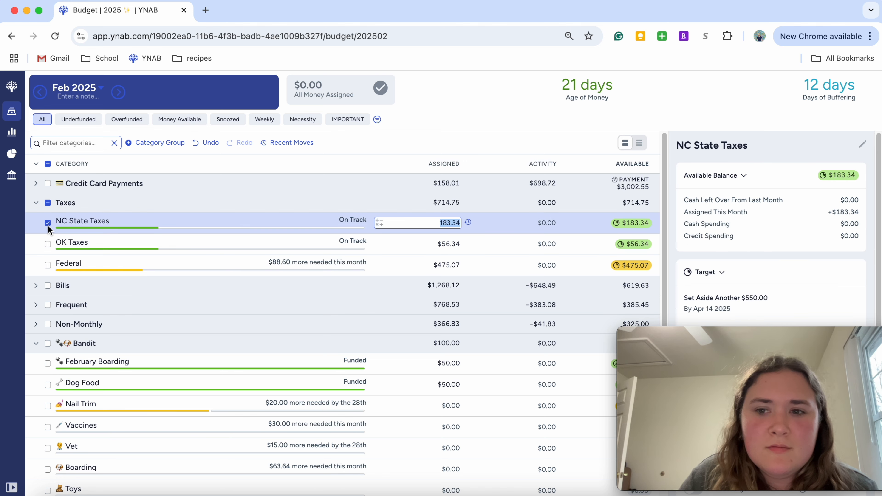
scroll(849, 240, "down", 4)
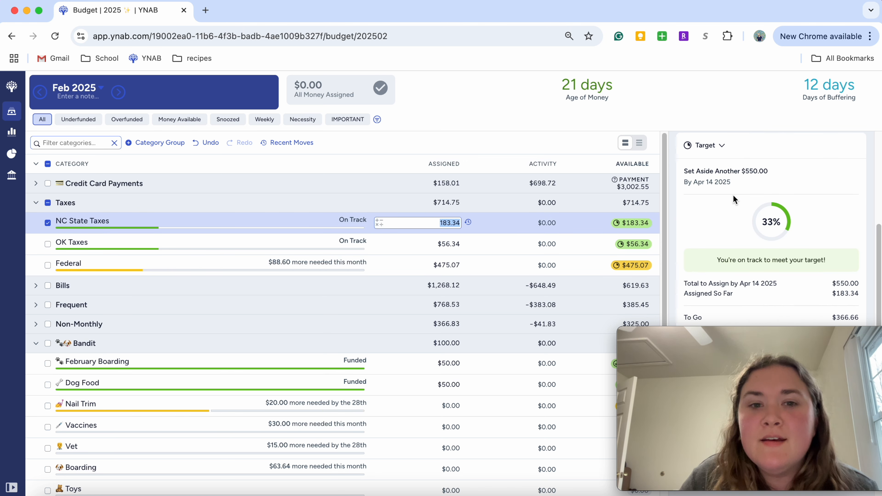
left_click(48, 223)
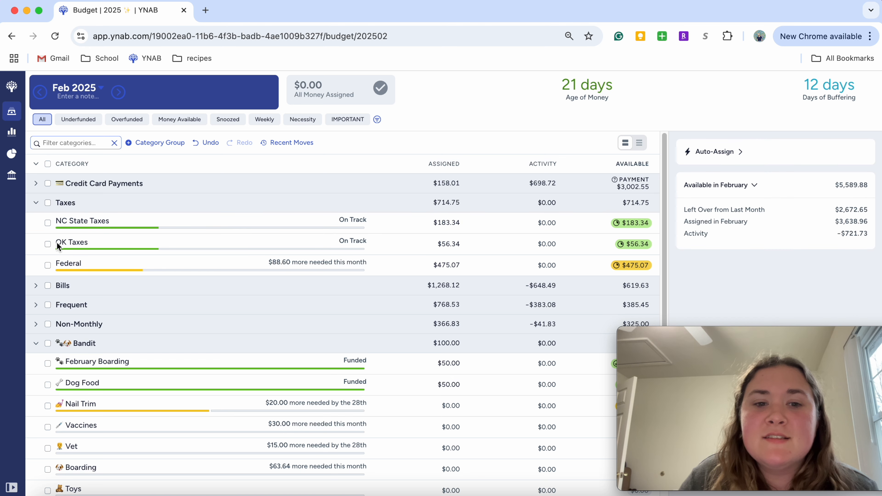
left_click(57, 242)
scroll(793, 216, "down", 4)
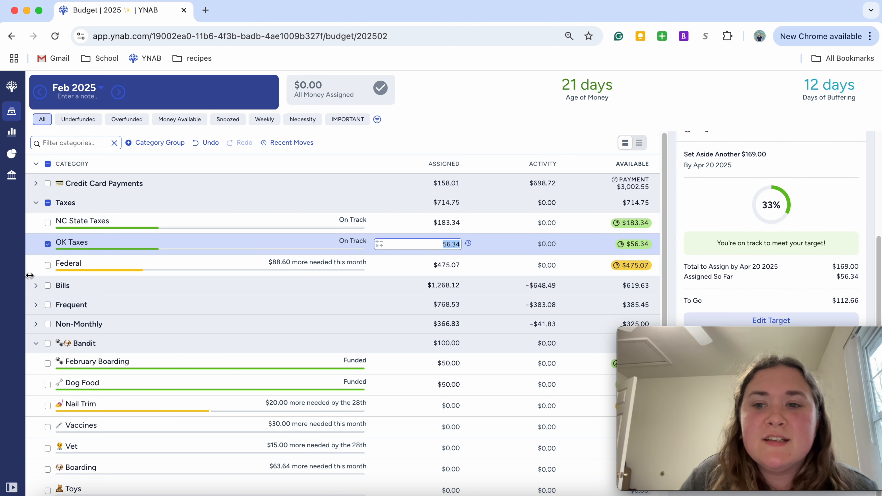
left_click(48, 244)
left_click(47, 265)
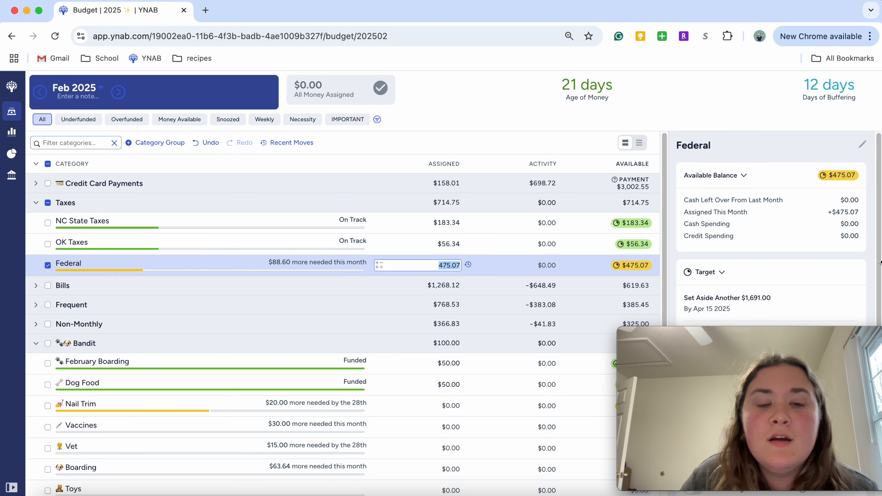
scroll(750, 160, "down", 4)
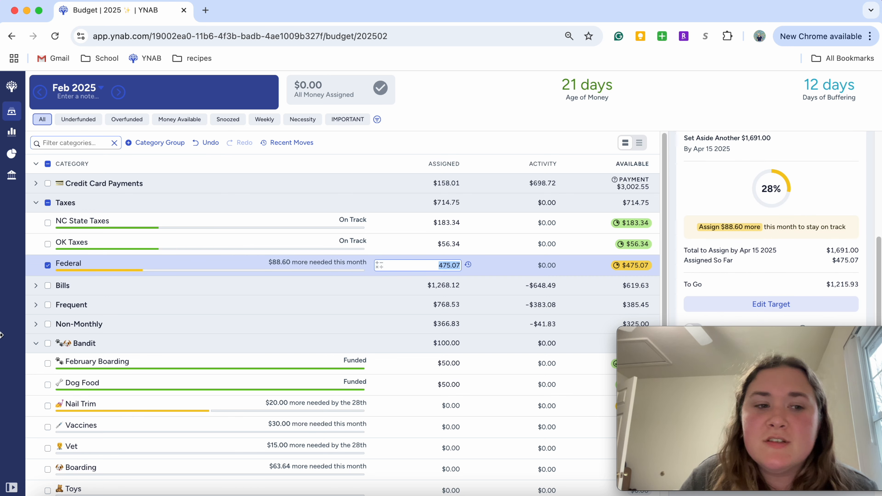
left_click(48, 265)
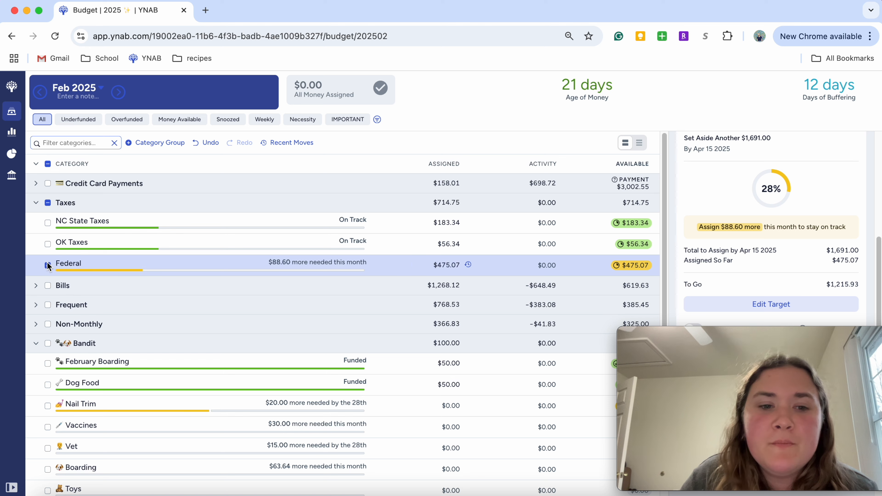
Step: Check what the Taxes categories need in the March 2025 budget, then return to February 2025
left_click(126, 97)
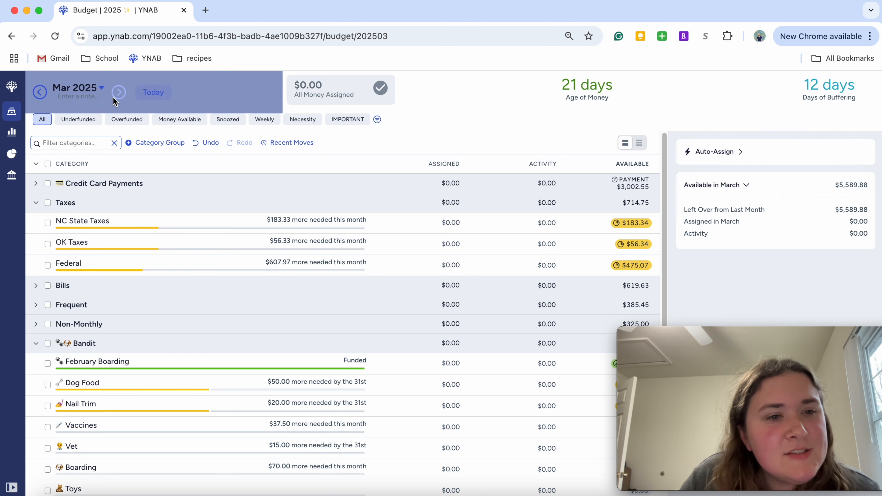
left_click(48, 266)
left_click(48, 265)
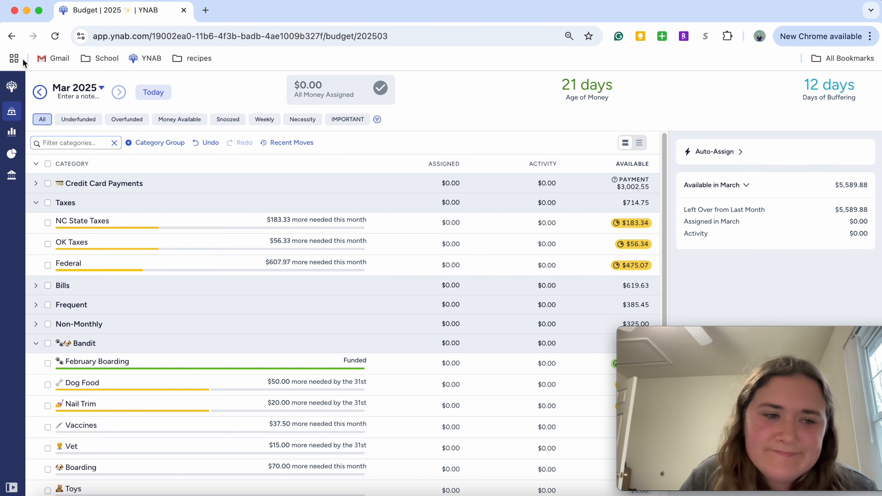
left_click(40, 92)
Step: Review the February Taxes, Bandit and A+S Wedding categories for amounts still needed, including the Federal category's details
scroll(300, 339, "down", 6)
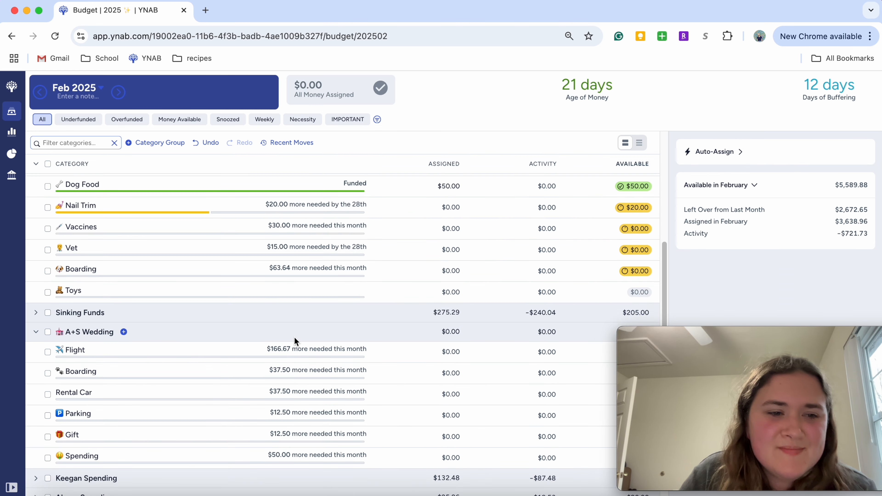
scroll(300, 340, "down", 3)
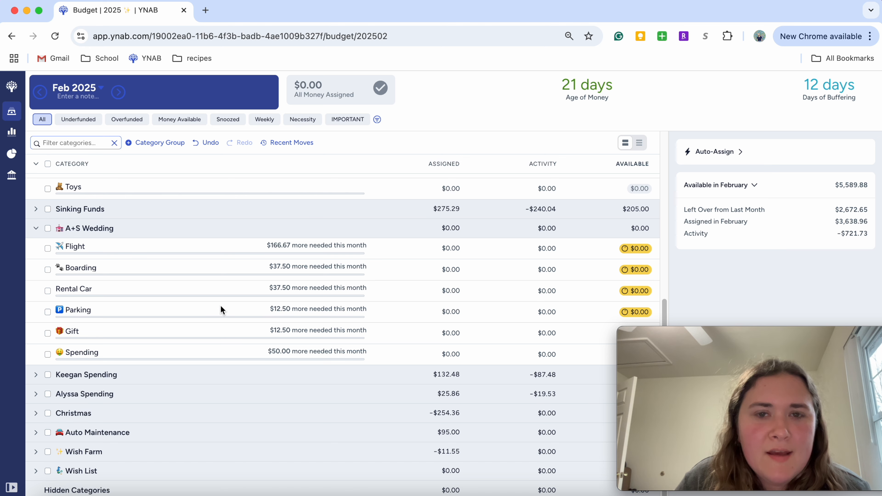
scroll(109, 243, "up", 3)
scroll(112, 247, "up", 6)
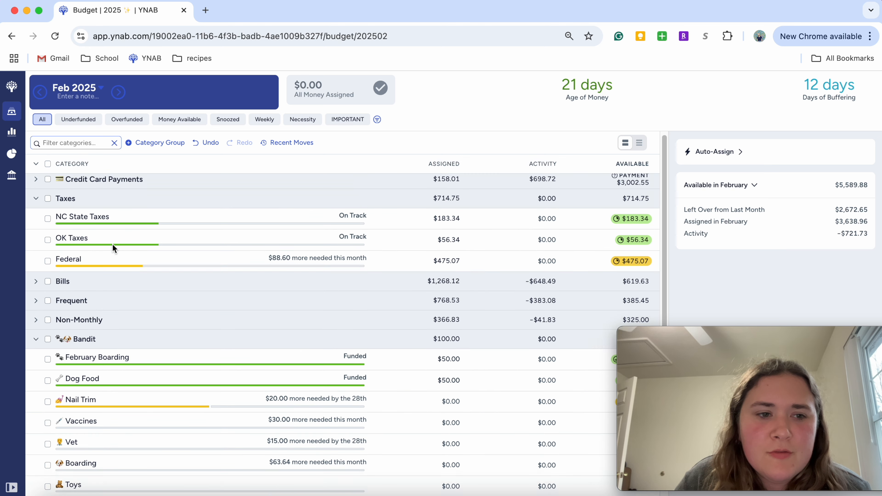
left_click(196, 267)
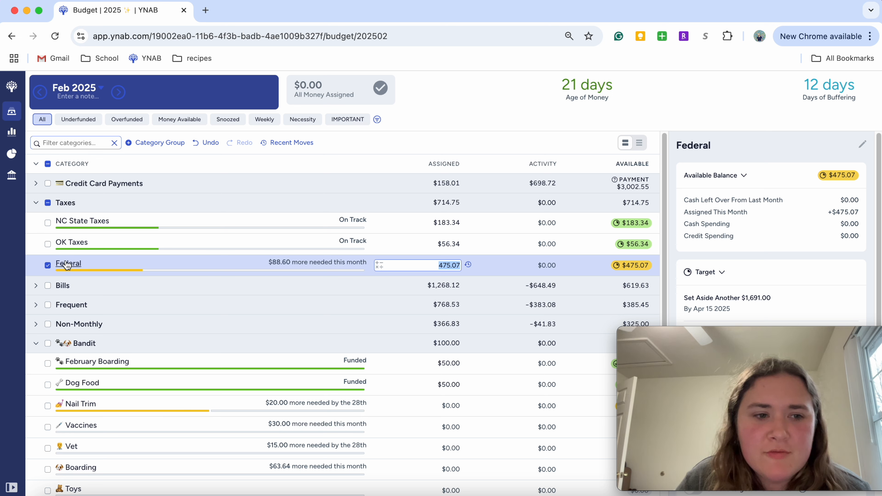
left_click(47, 266)
scroll(198, 313, "down", 6)
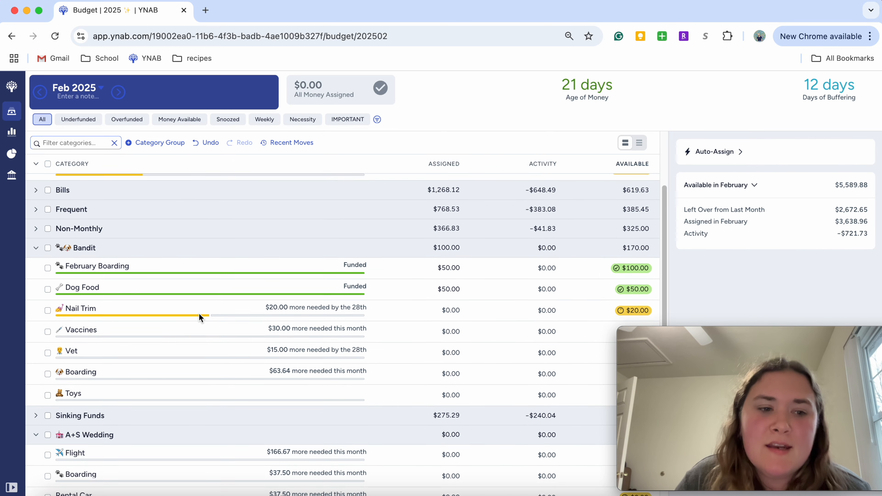
scroll(197, 312, "down", 1)
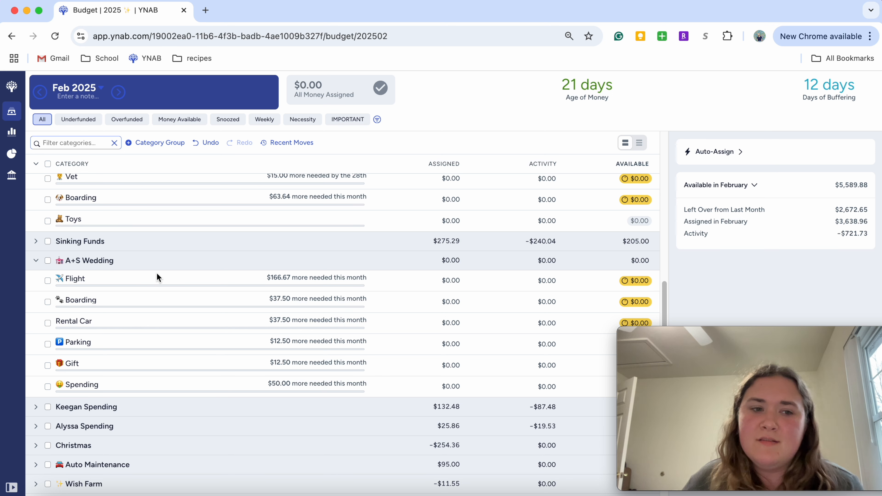
scroll(167, 277, "up", 5)
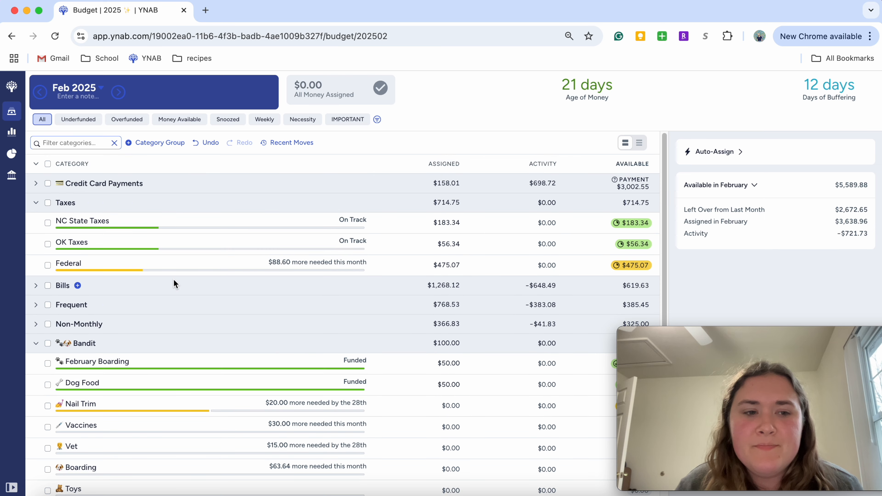
scroll(230, 283, "down", 3)
scroll(230, 283, "up", 3)
left_click(201, 260)
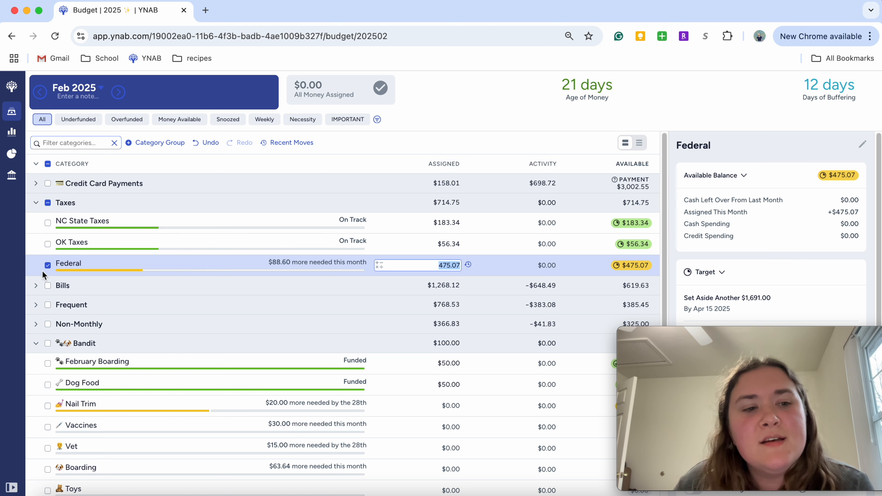
Step: Clear the Federal selection and look over the February categories from Taxes down to the A+S Wedding group
left_click(47, 265)
scroll(254, 377, "down", 10)
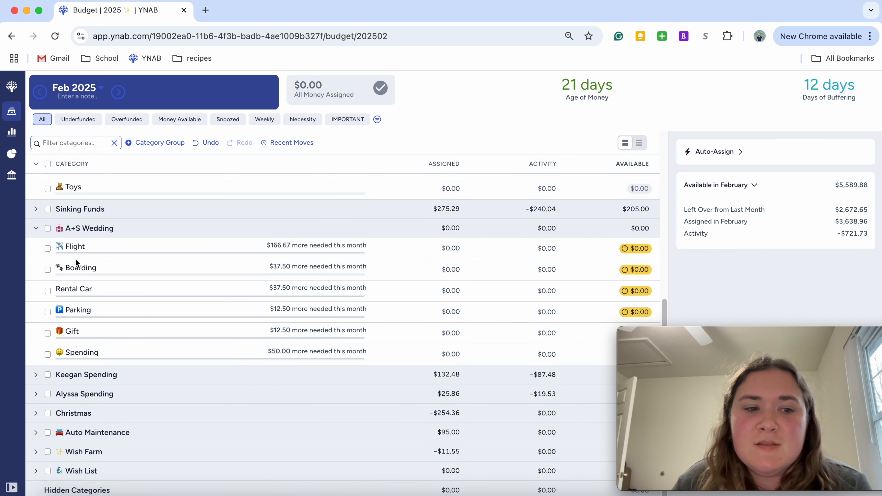
scroll(222, 344, "up", 10)
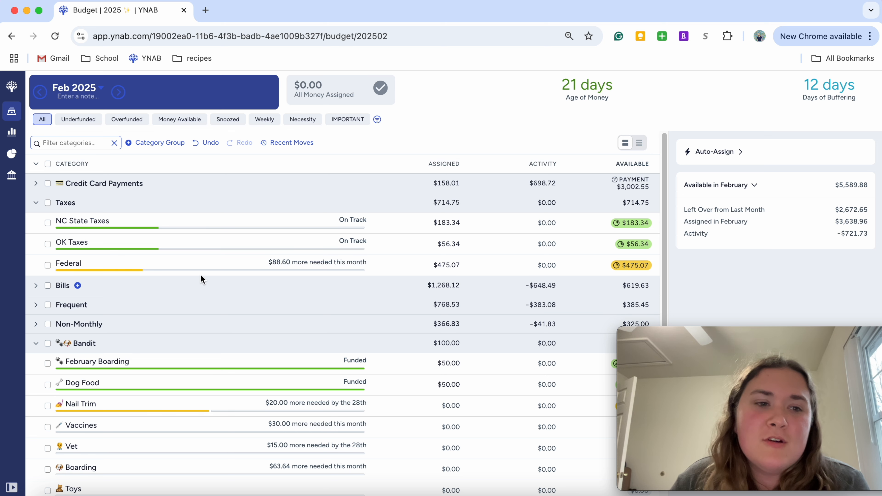
scroll(265, 271, "down", 1)
scroll(265, 271, "down", 3)
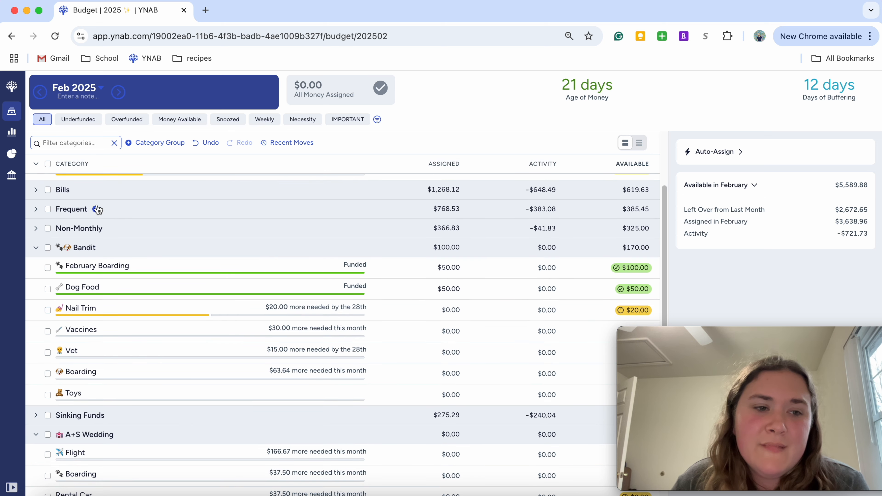
scroll(138, 232, "up", 4)
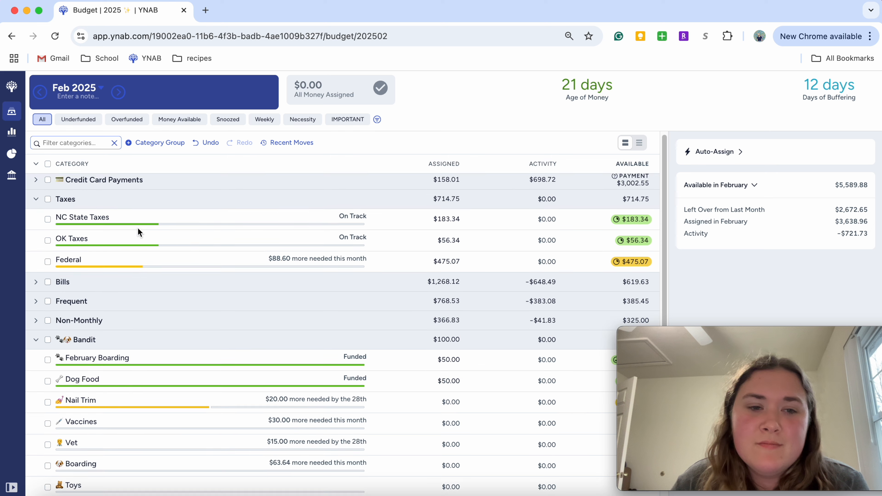
Step: Check how much the Federal category needs in the March 2025 budget, then return to February 2025
left_click(118, 92)
left_click(45, 263)
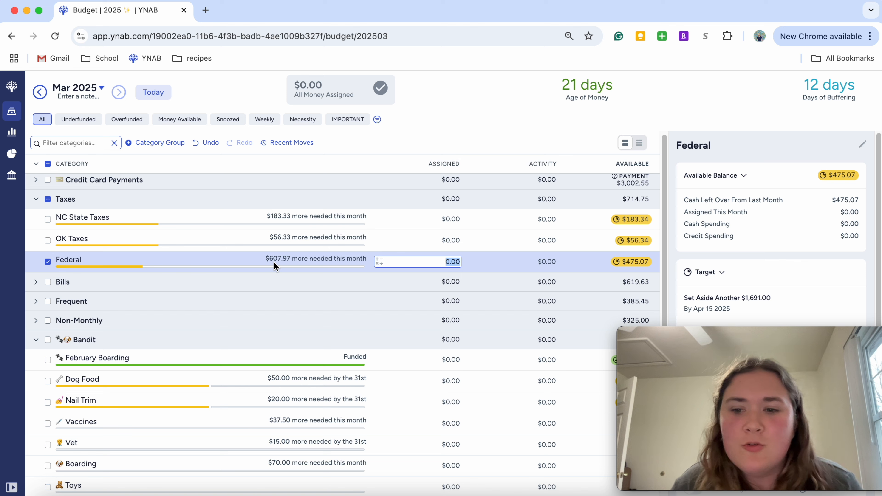
left_click(55, 265)
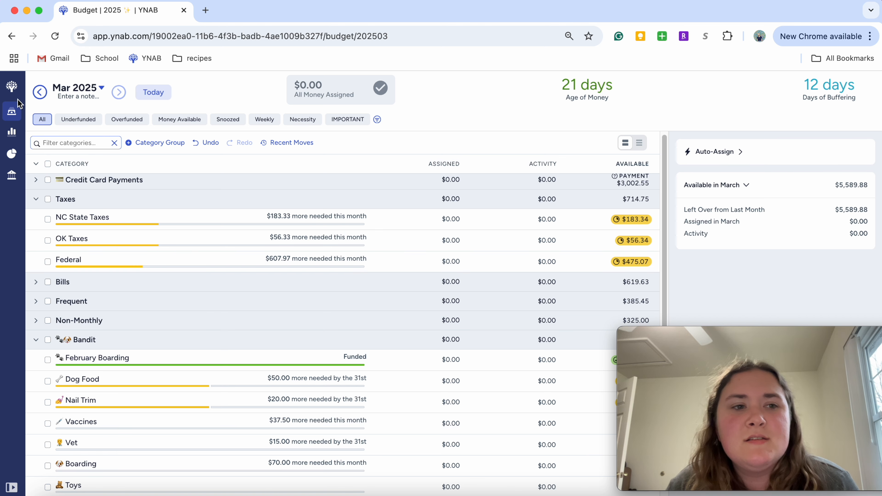
left_click(40, 92)
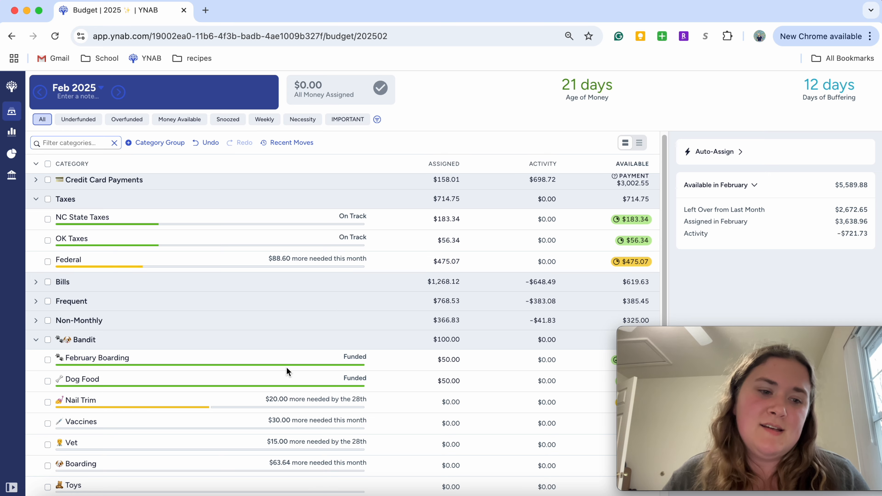
Step: Expand the Bills group in the February 2025 budget to review its individual categories
scroll(272, 361, "down", 2)
scroll(139, 287, "up", 2)
scroll(139, 284, "up", 1)
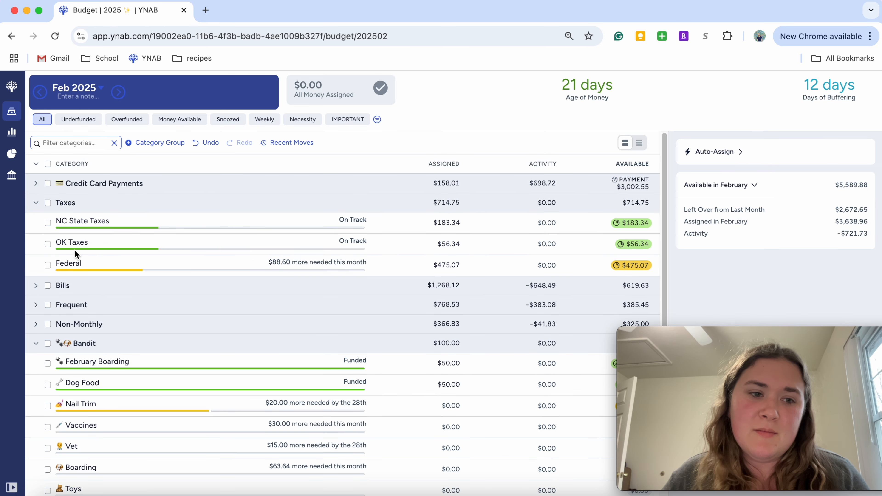
left_click(36, 287)
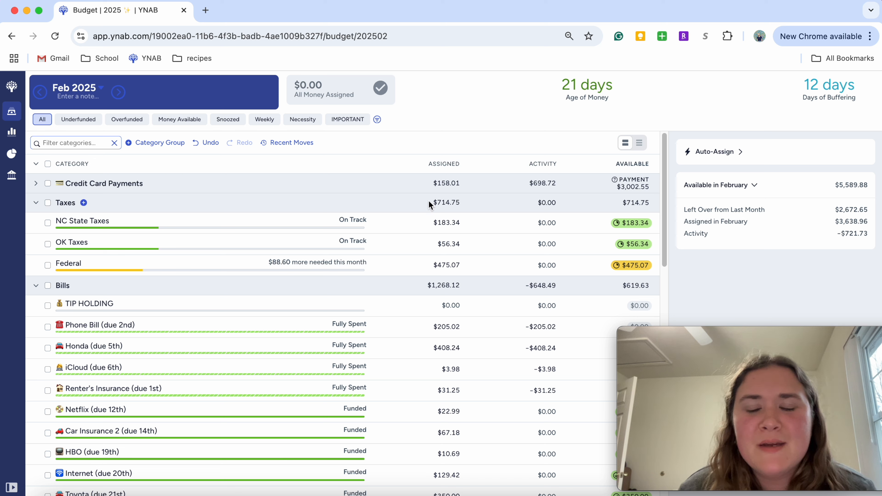
mouse_move(471, 159)
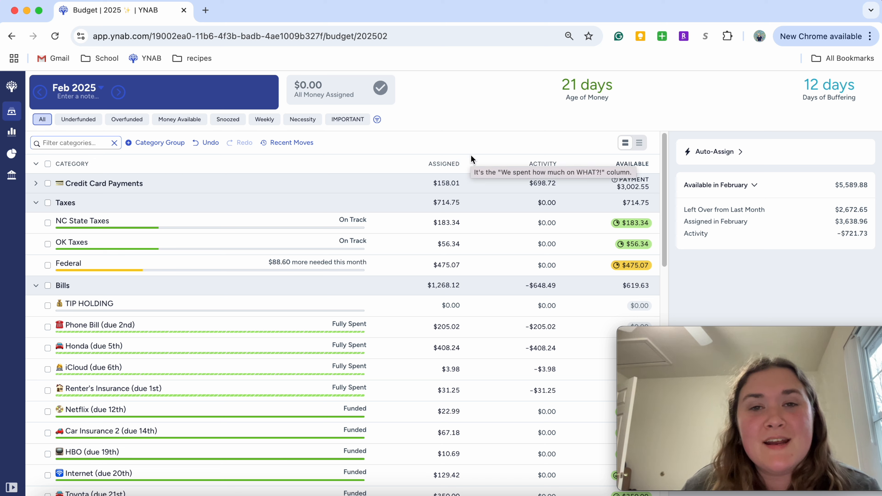